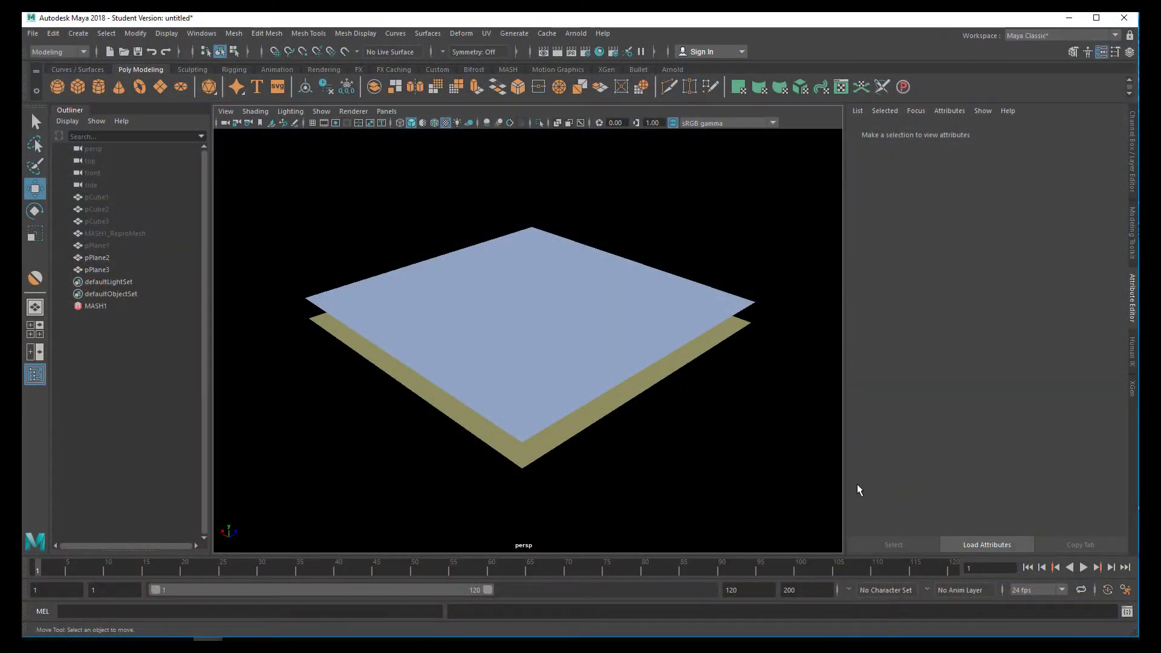
- Examine the two stacked flat planes from several angles and from close up in between them
mouse_move(682, 456)
alt+mouse_down()
mouse_move(640, 448)
mouse_move(720, 446)
mouse_move(688, 464)
mouse_move(694, 452)
alt+mouse_up()
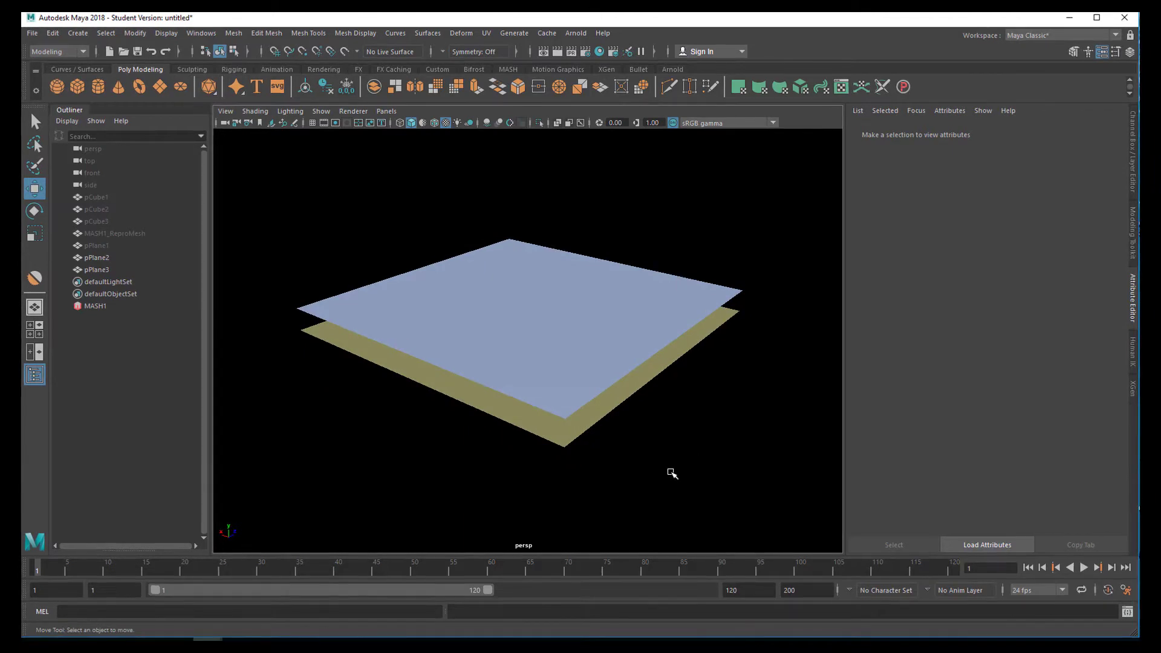
key(f)
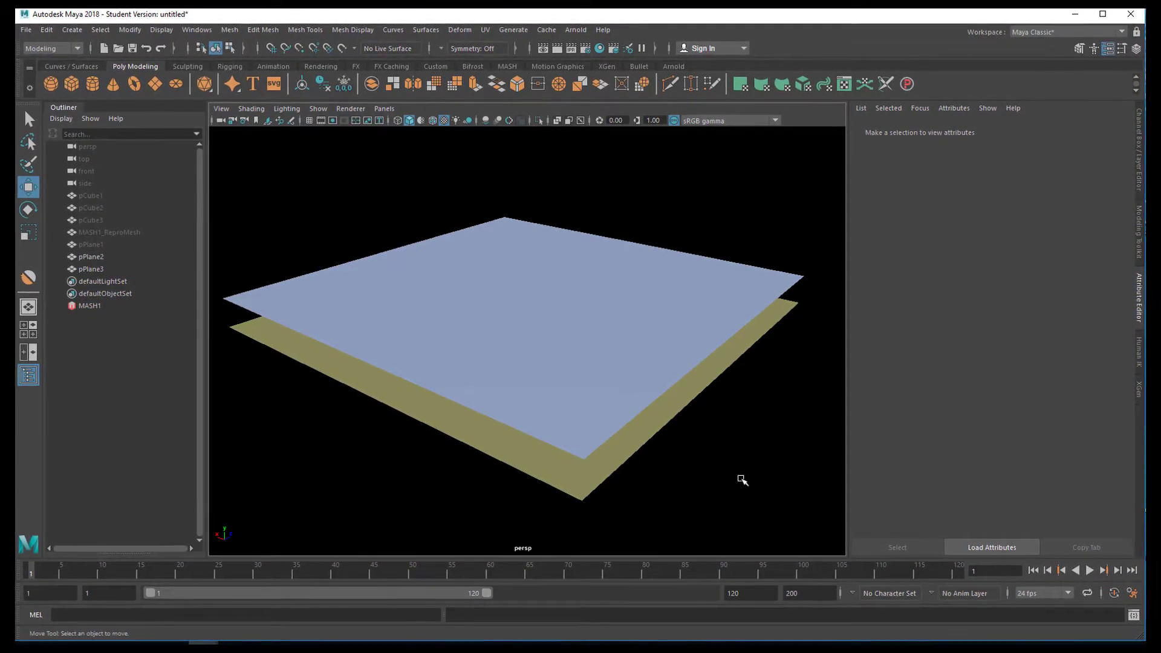
mouse_move(690, 474)
alt+mouse_down()
mouse_move(644, 463)
mouse_move(698, 474)
alt+mouse_up()
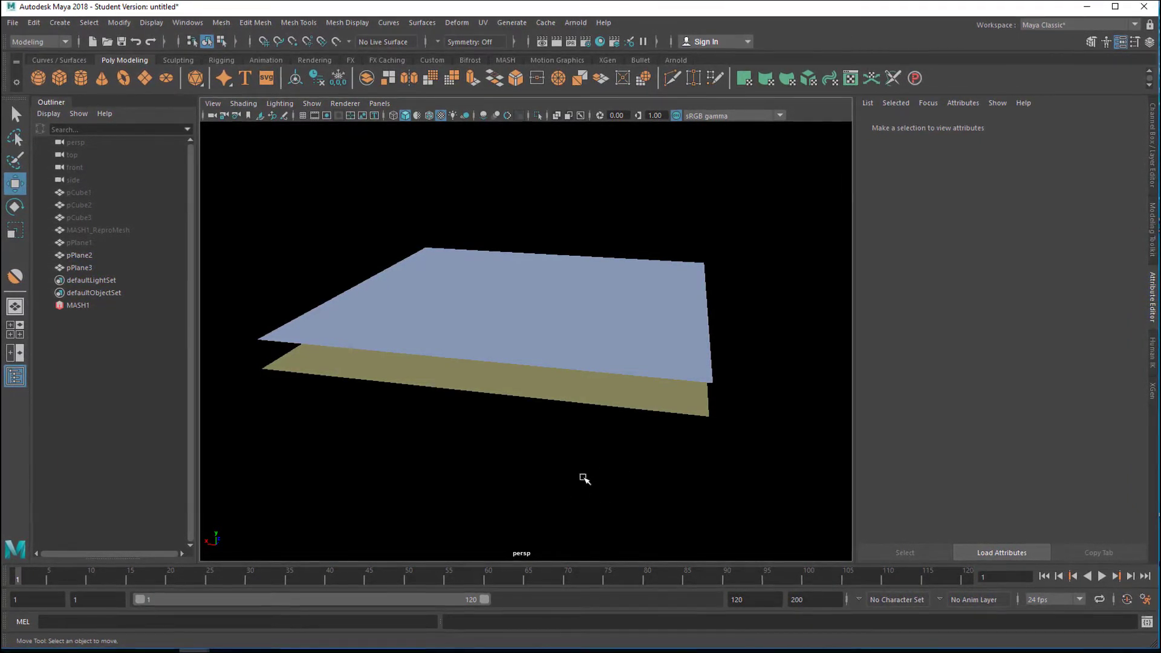
scroll(544, 478, up, 3)
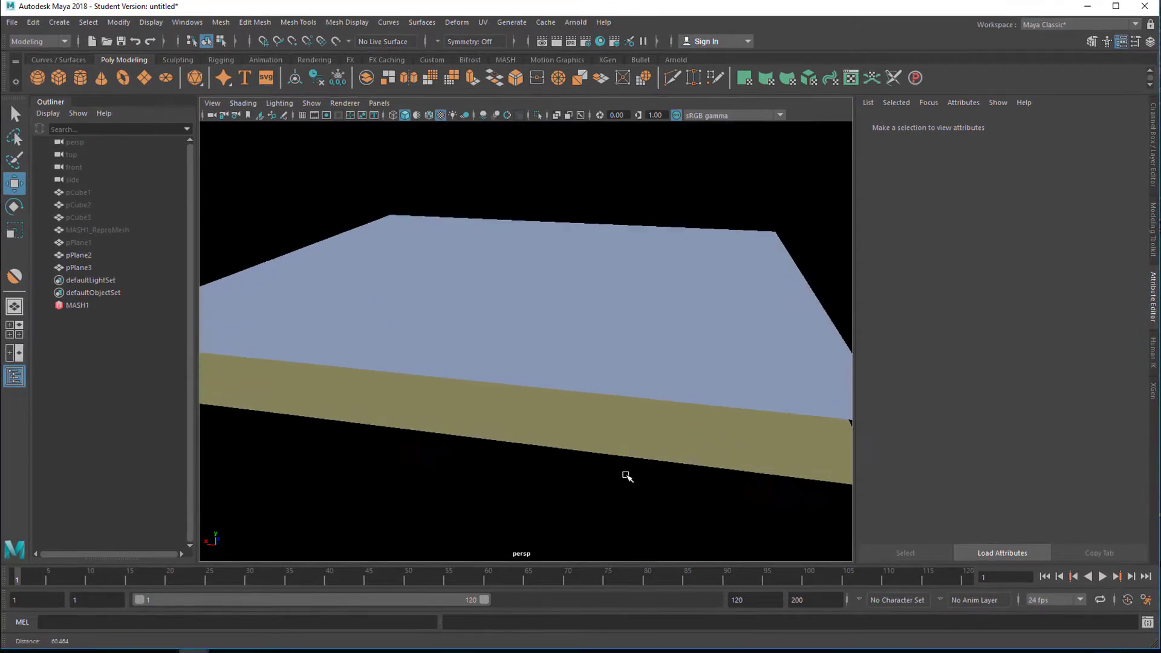
scroll(593, 471, up, 3)
scroll(665, 465, up, 3)
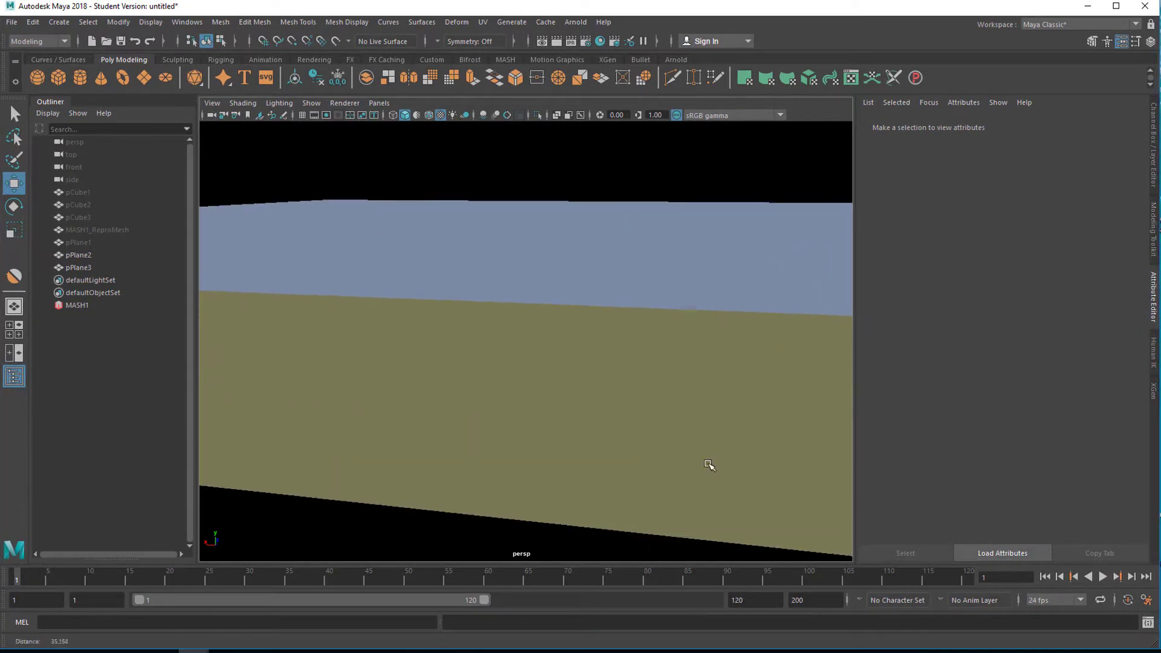
scroll(705, 462, up, 4)
scroll(703, 450, up, 2)
scroll(704, 438, up, 2)
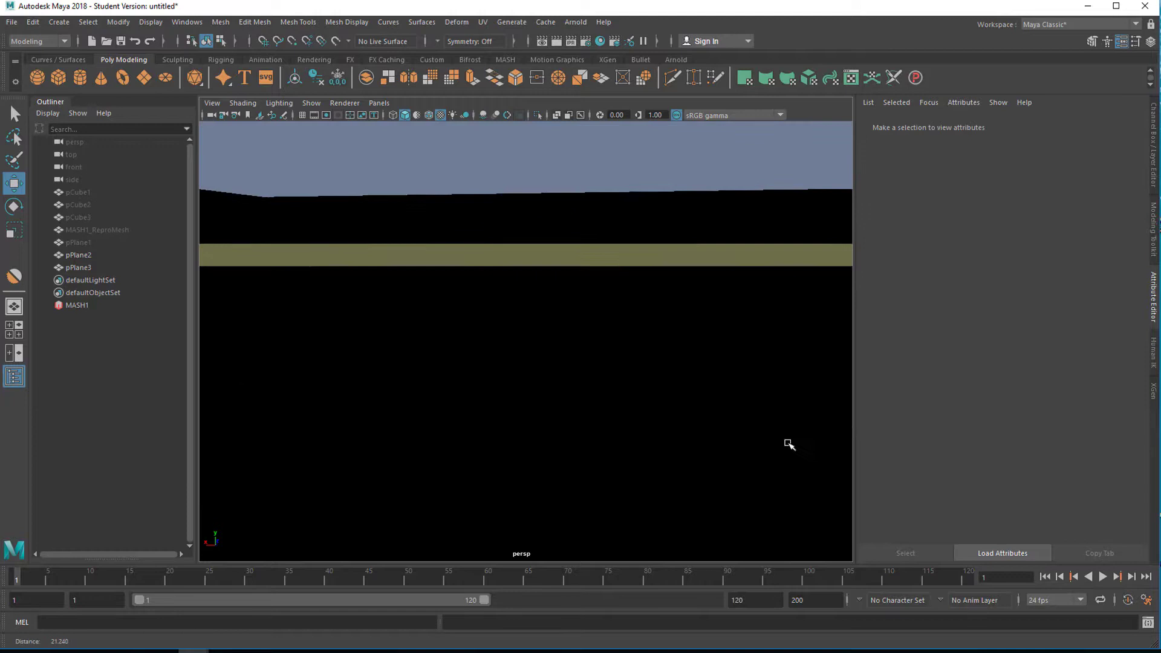
scroll(788, 446, up, 1)
scroll(630, 384, up, 2)
scroll(659, 375, up, 2)
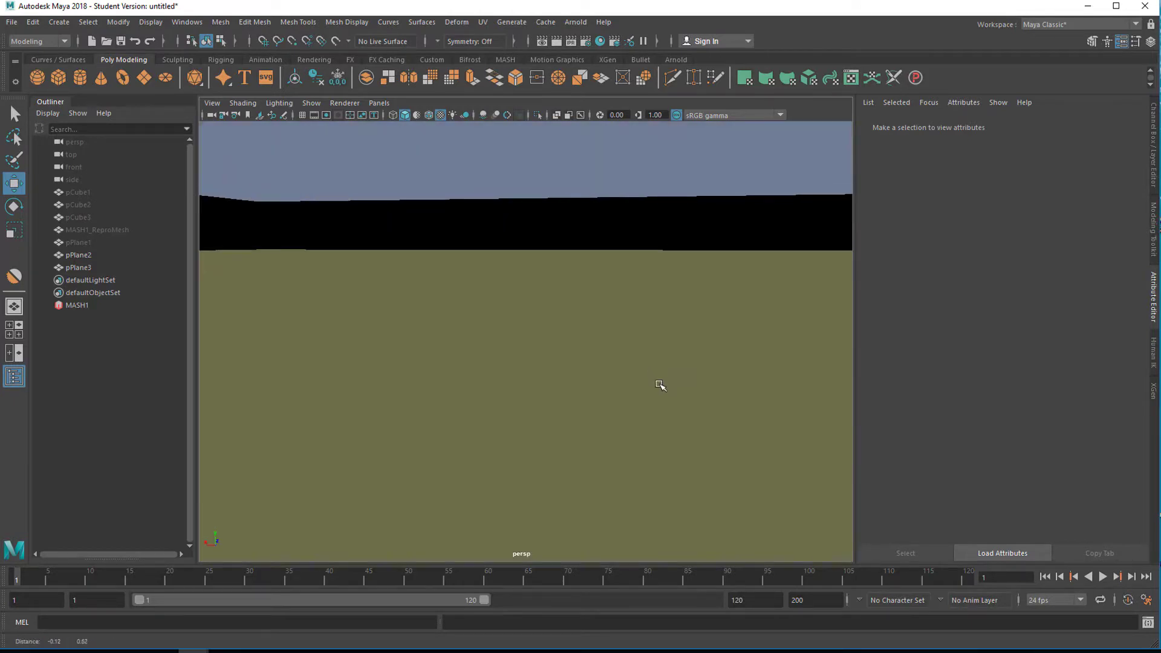
- Delete the flat ground plane pPlane3
mouse_move(662, 389)
alt+mouse_down()
mouse_move(742, 391)
mouse_move(641, 386)
alt+mouse_up()
click(612, 385)
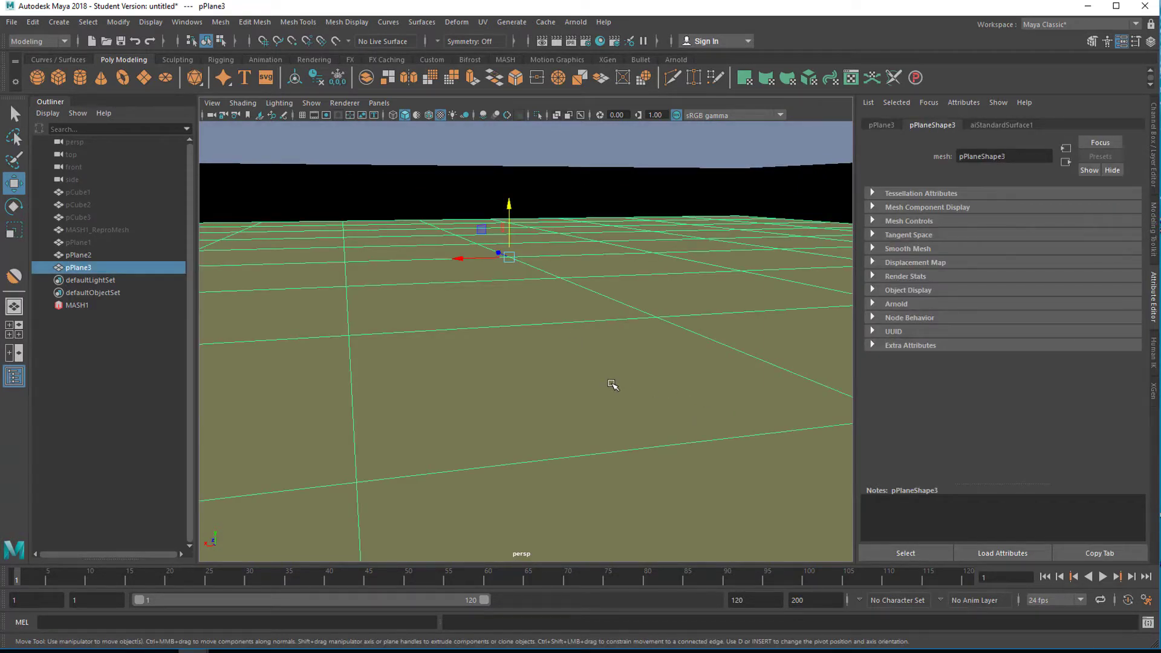
key(Delete)
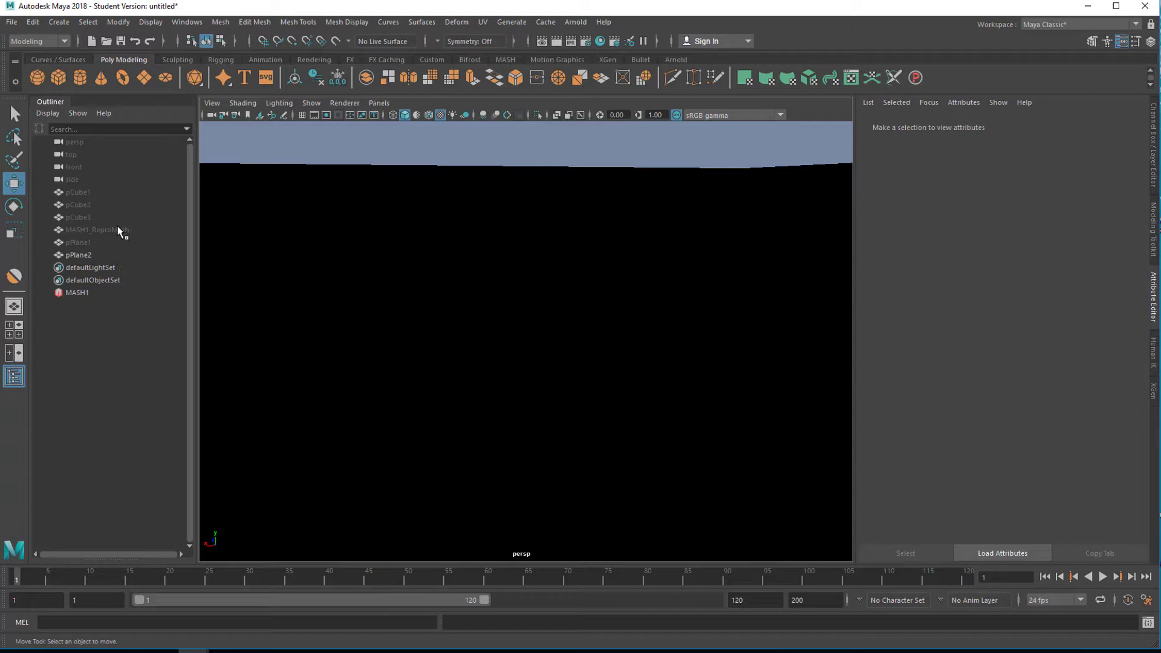
- Unhide the hilly terrain mesh pPlane1 and deselect it
click(86, 241)
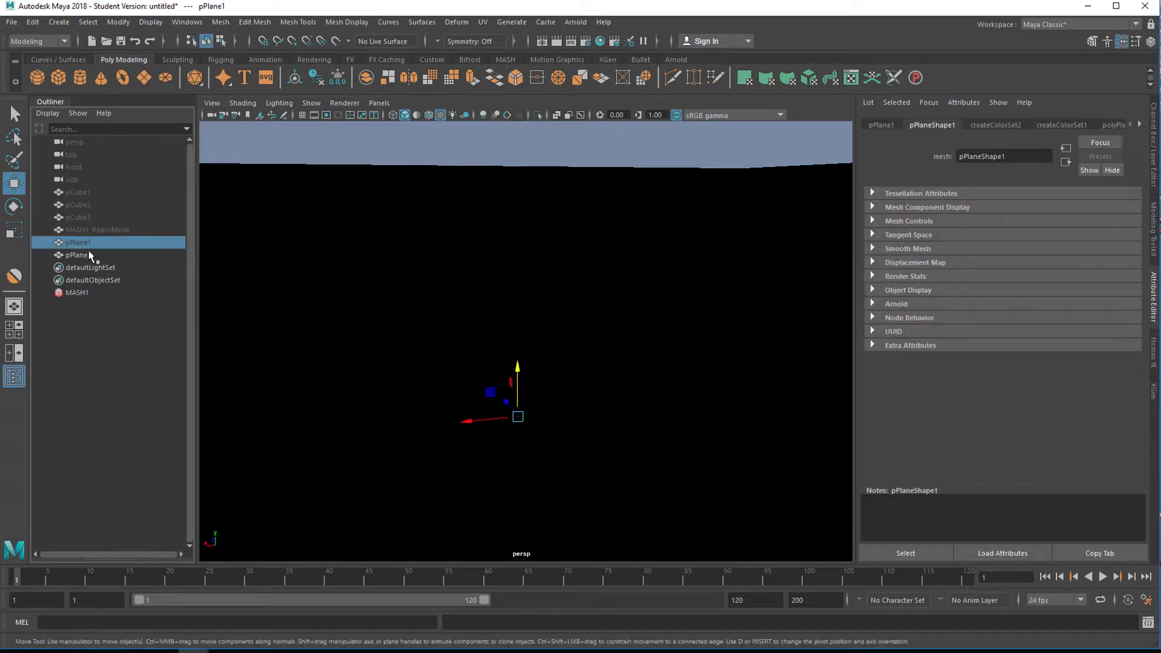
key(shift+h)
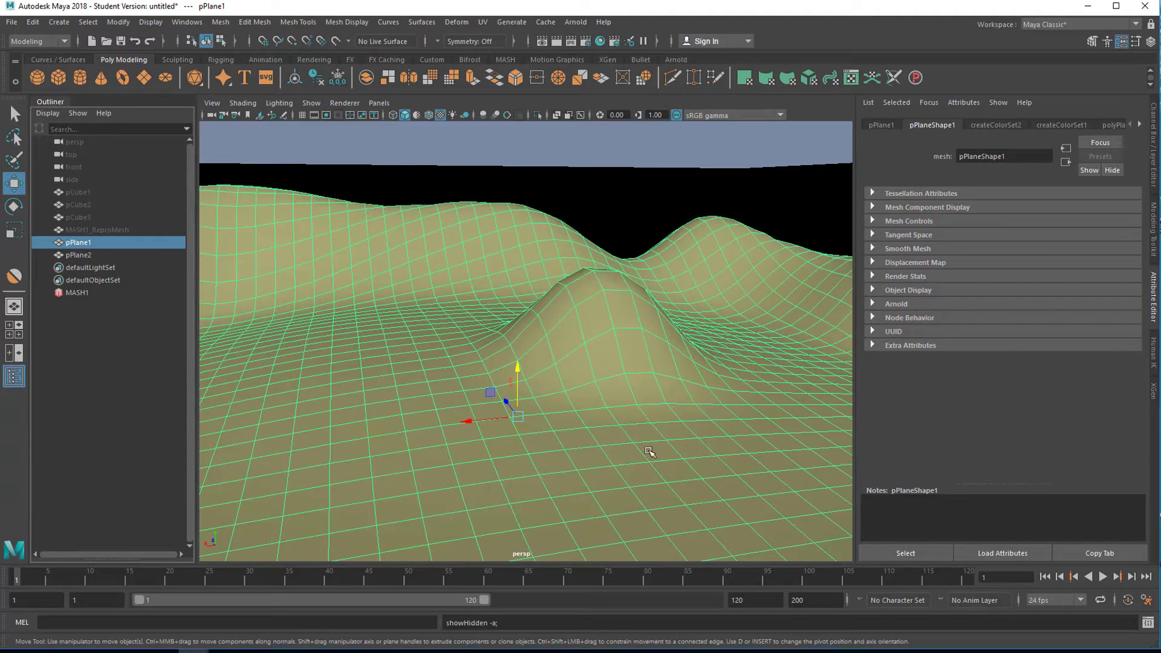
alt+drag(618, 462, 594, 468)
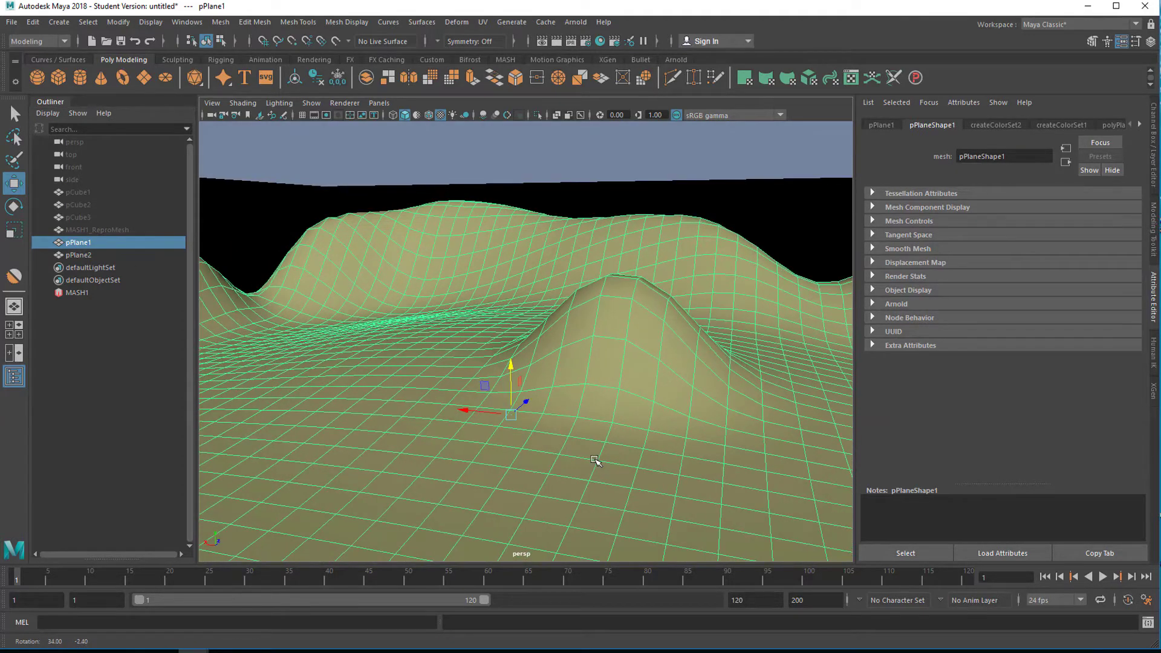
click(262, 217)
mouse_move(500, 361)
alt+mouse_down()
mouse_move(554, 353)
mouse_move(520, 353)
alt+mouse_up()
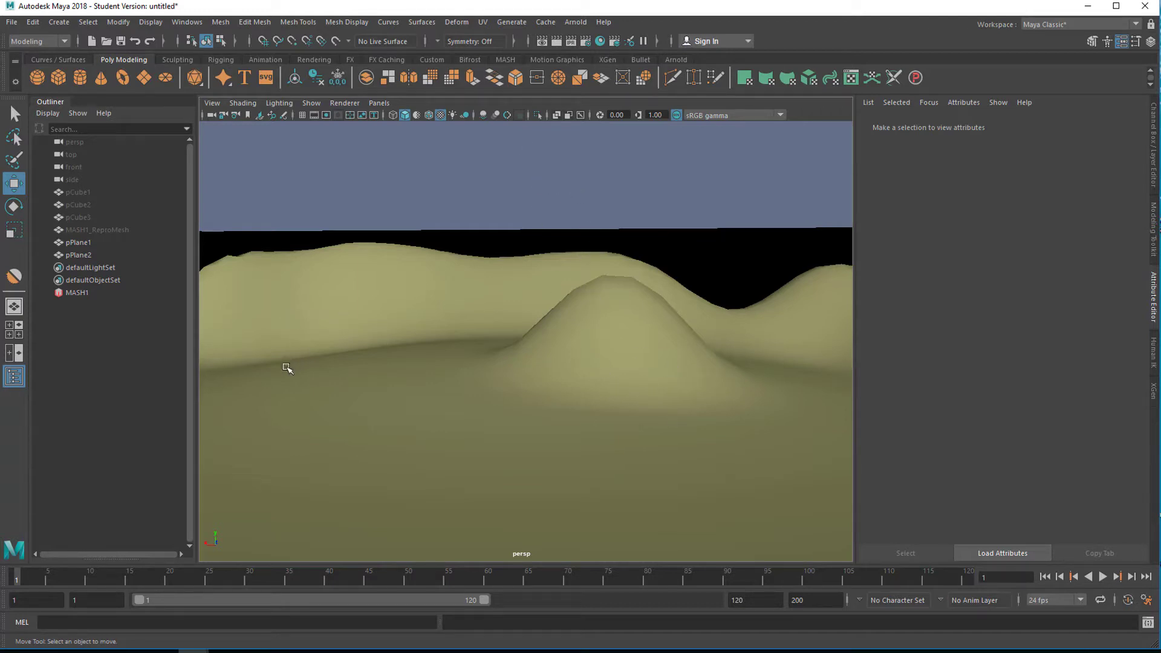
- Unhide the scattered houses mesh MASH1_ReproMesh and deselect it
click(106, 231)
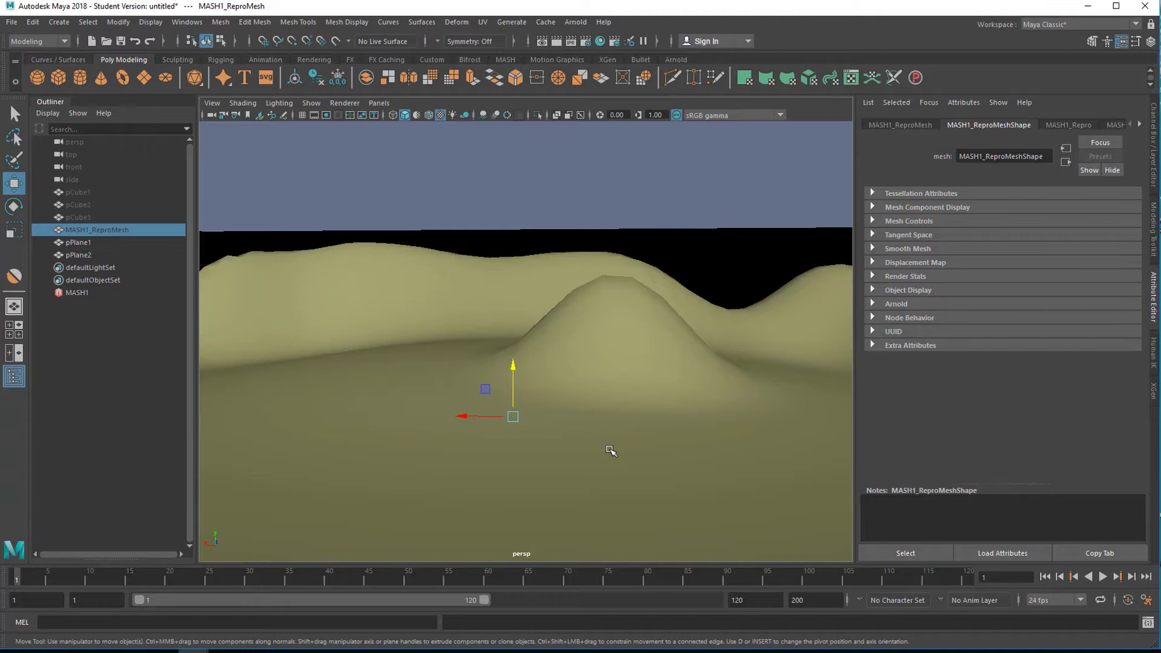
key(shift+h)
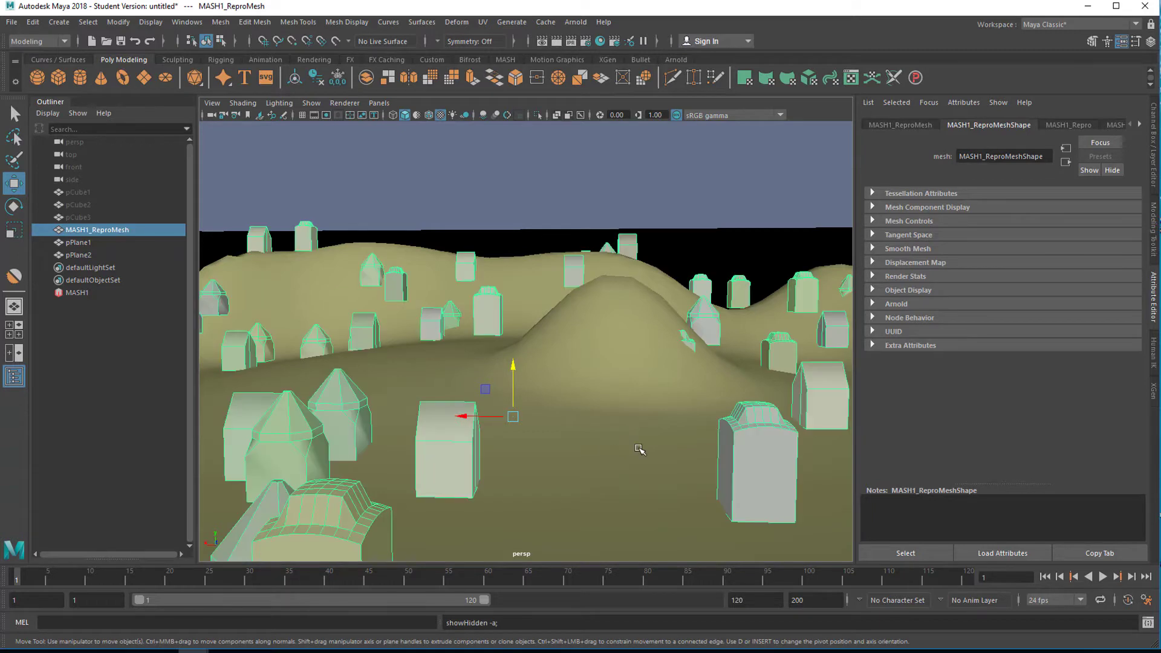
click(686, 254)
- Inspect the houses, hilly terrain and overhead sky plane from ground level and from a distance
mouse_move(629, 378)
alt+mouse_down()
mouse_move(648, 363)
mouse_move(588, 383)
mouse_move(617, 375)
alt+mouse_up()
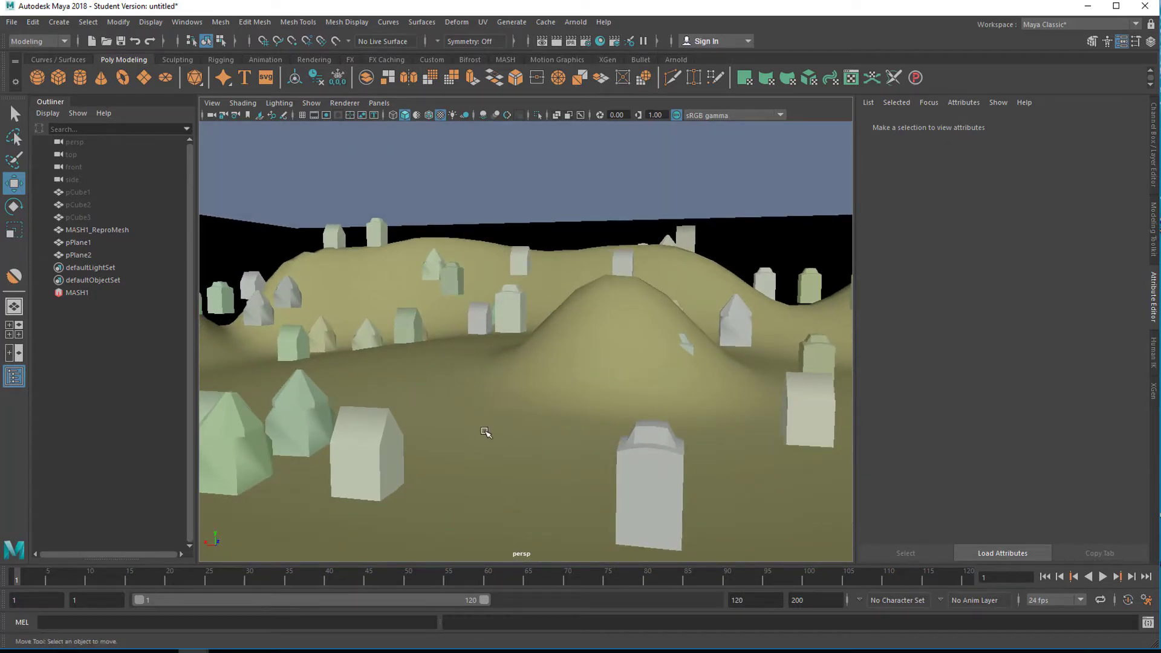
alt+drag(442, 445, 516, 433)
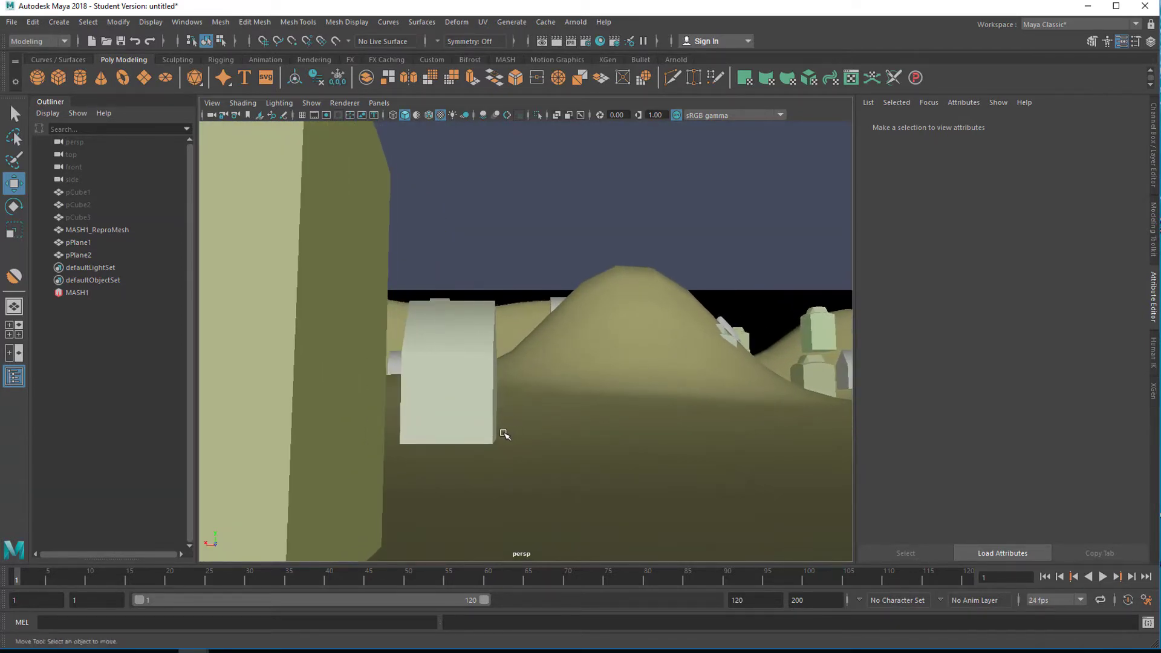
alt+right_drag(504, 434, 540, 430)
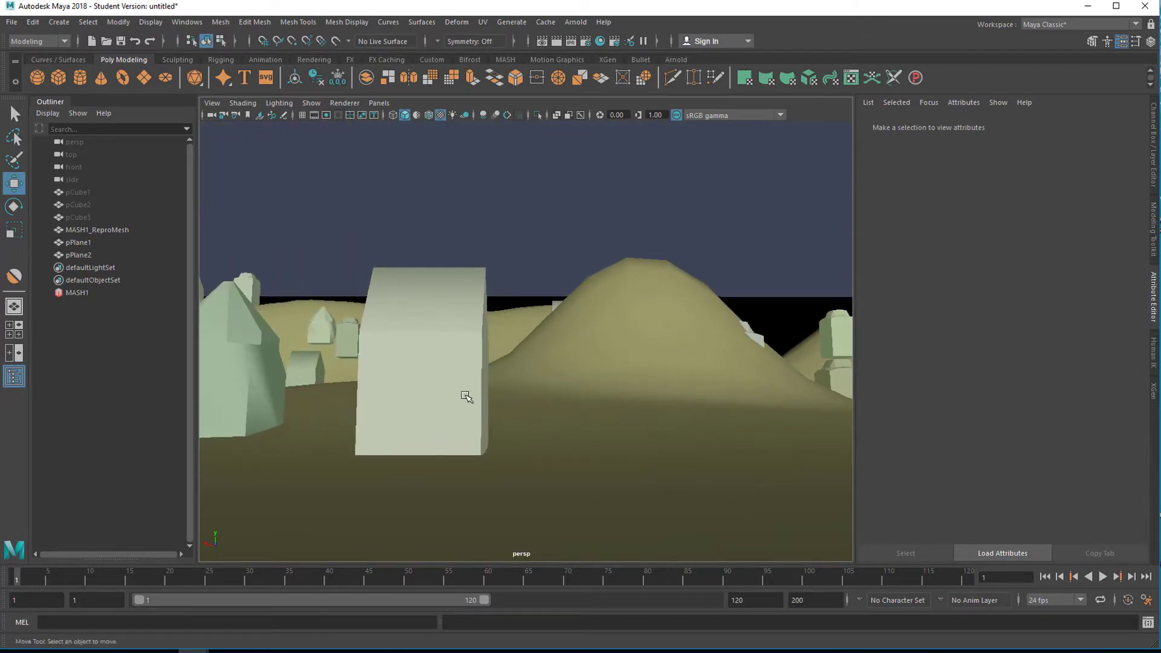
alt+right_drag(466, 396, 466, 397)
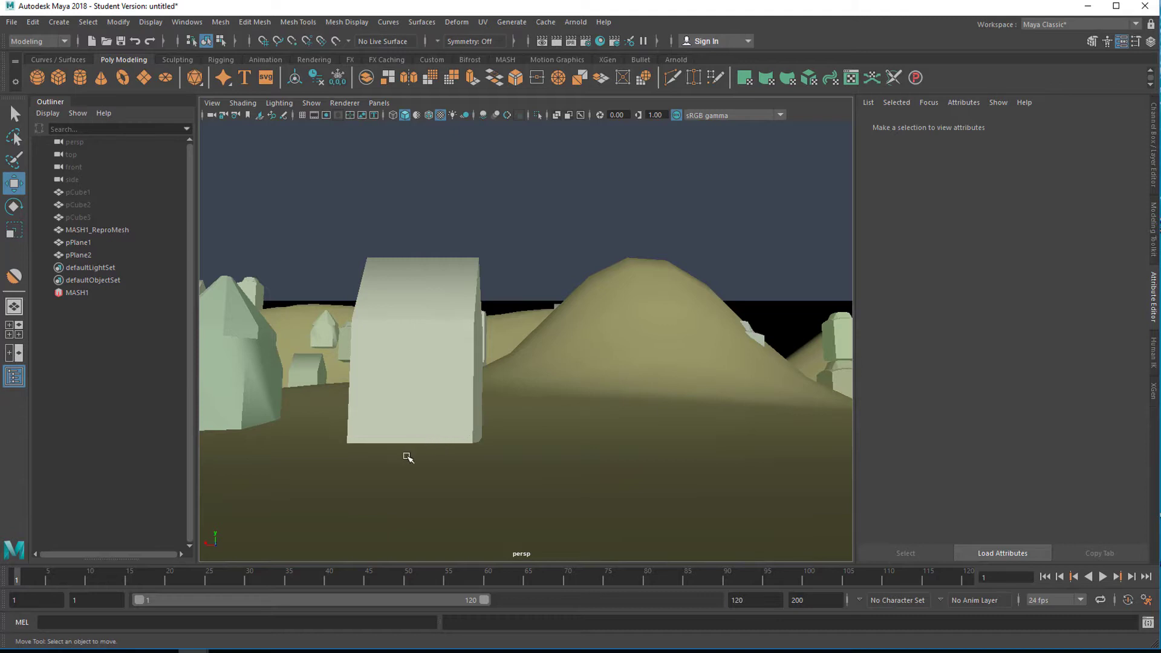
alt+right_drag(420, 445, 381, 451)
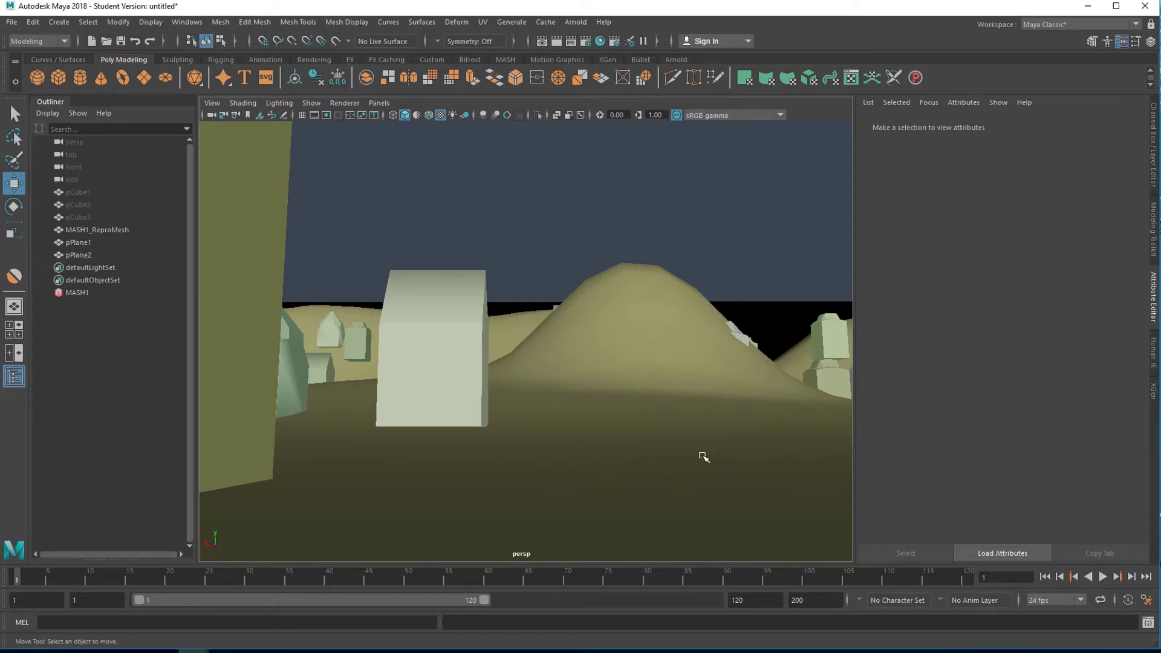
alt+drag(690, 441, 487, 410)
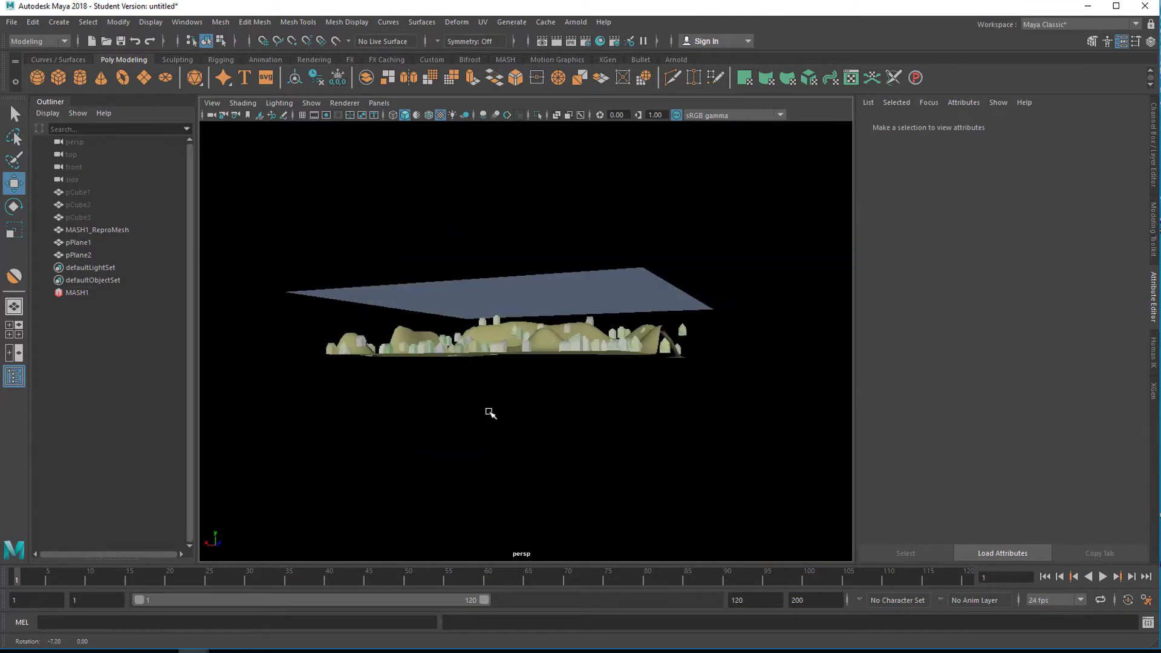
alt+right_drag(488, 410, 610, 404)
alt+drag(609, 403, 507, 404)
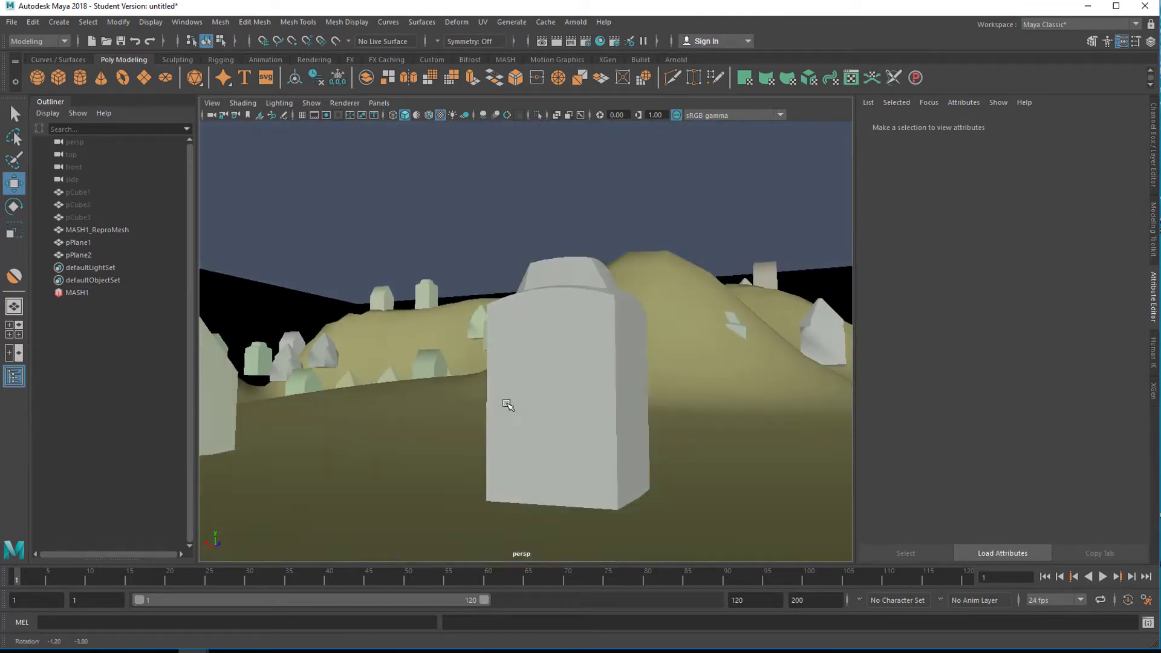
- Delete the overhead sky plane pPlane2
click(538, 160)
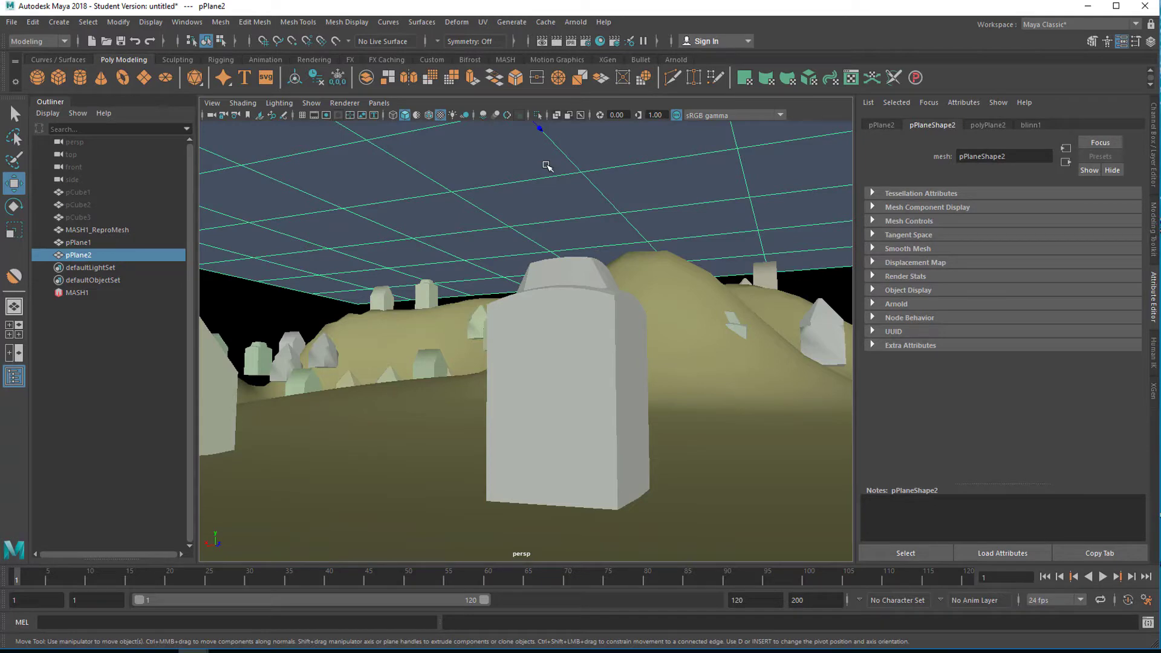
key(Delete)
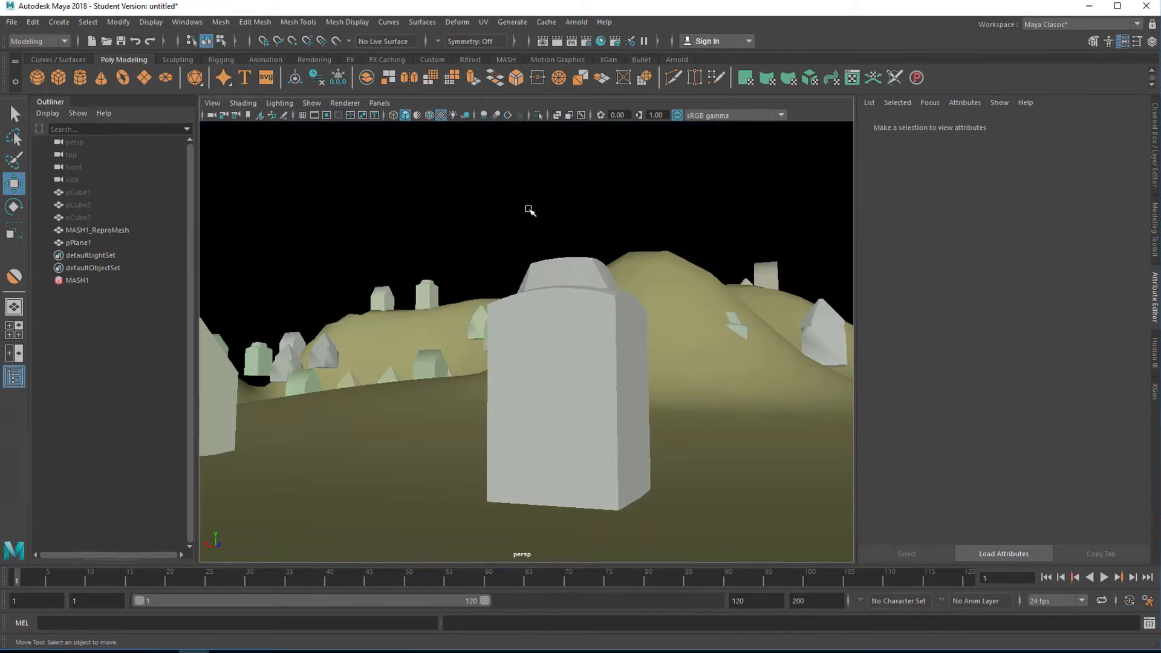
alt+drag(568, 409, 643, 415)
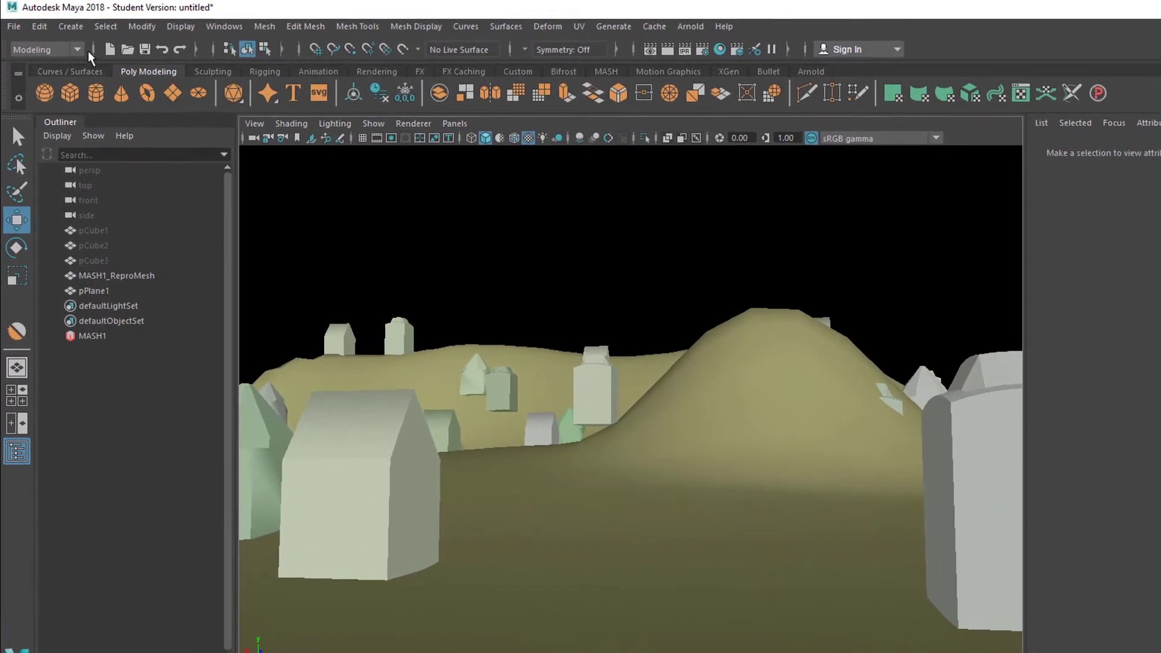
- Switch to the FX menu set and open the Fluid examples in the Content Browser
click(73, 48)
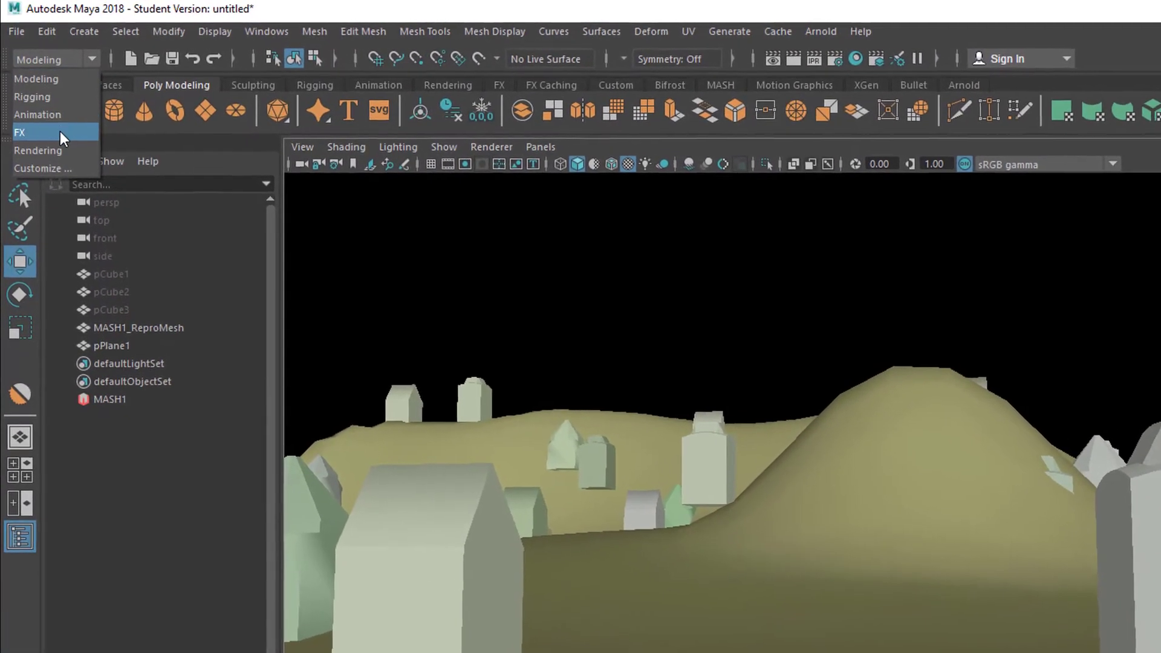
click(57, 126)
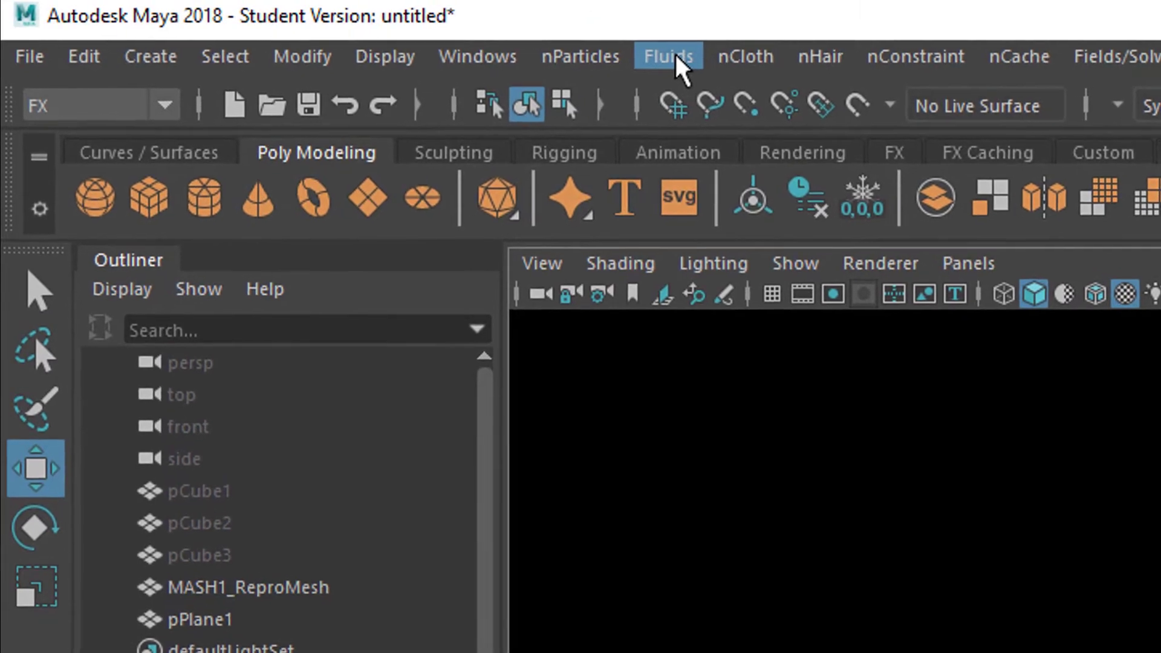
click(664, 55)
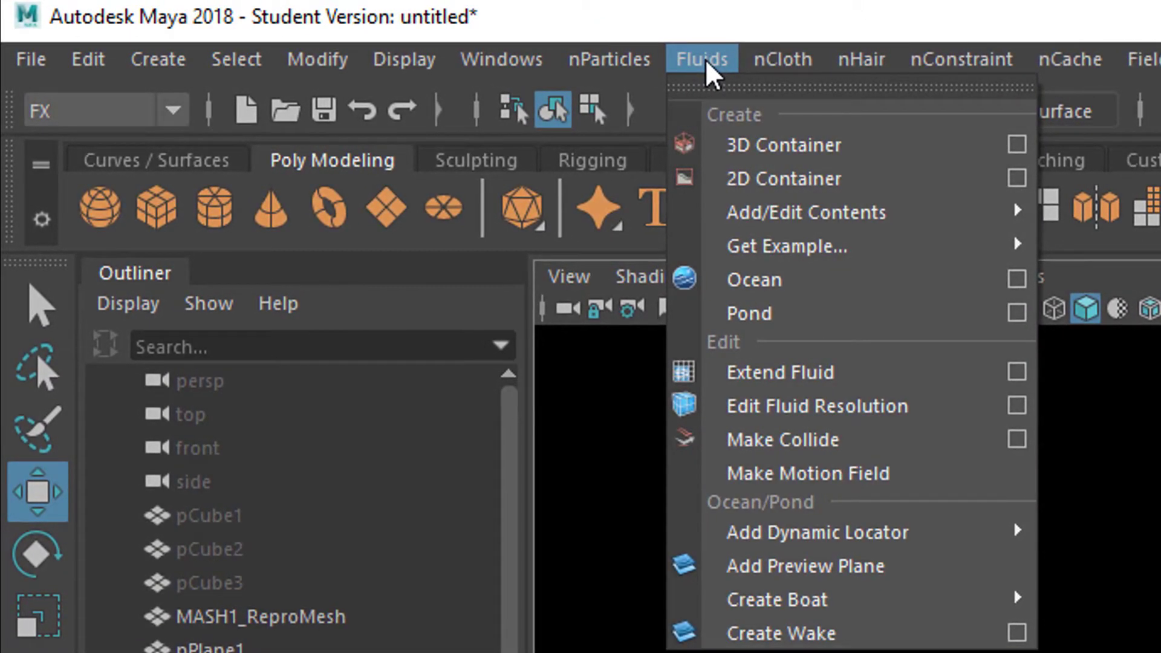
mouse_move(798, 252)
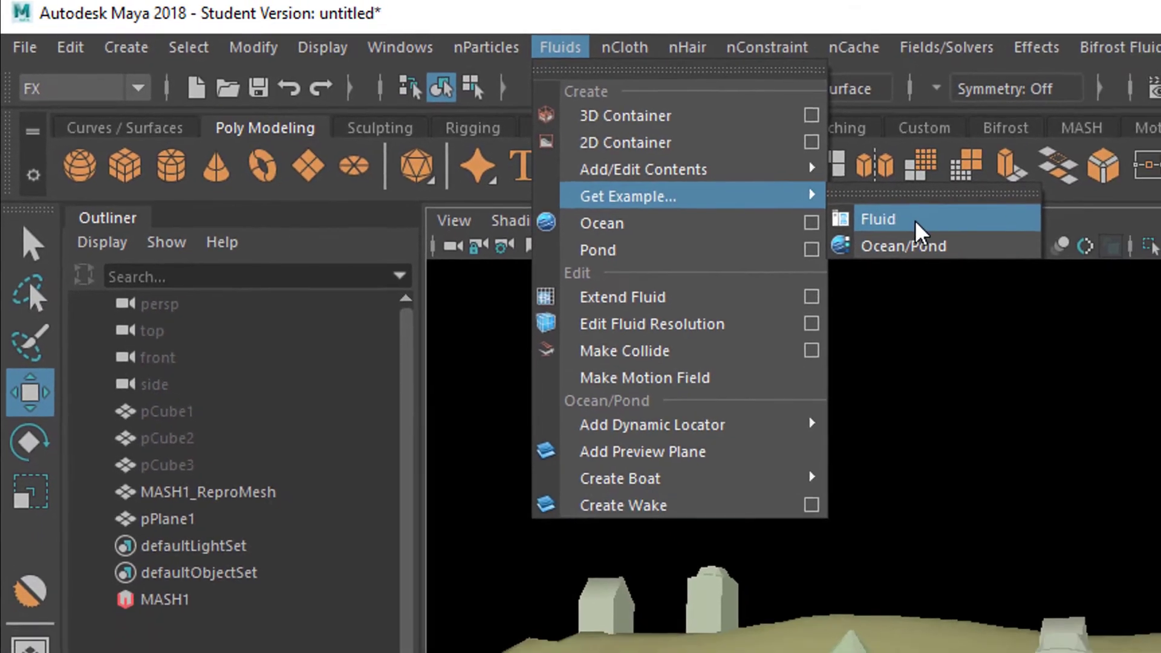
click(918, 231)
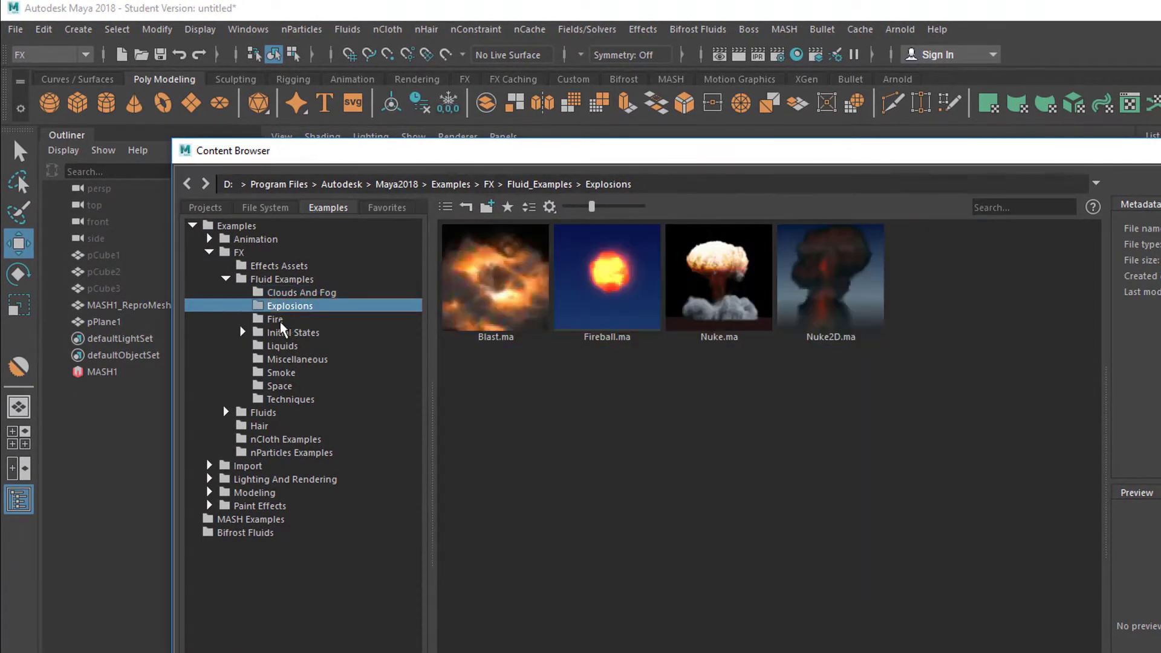
- Browse the Fire, Liquids and Clouds And Fog fluid examples and import CloudsSun.ma into the scene
click(290, 318)
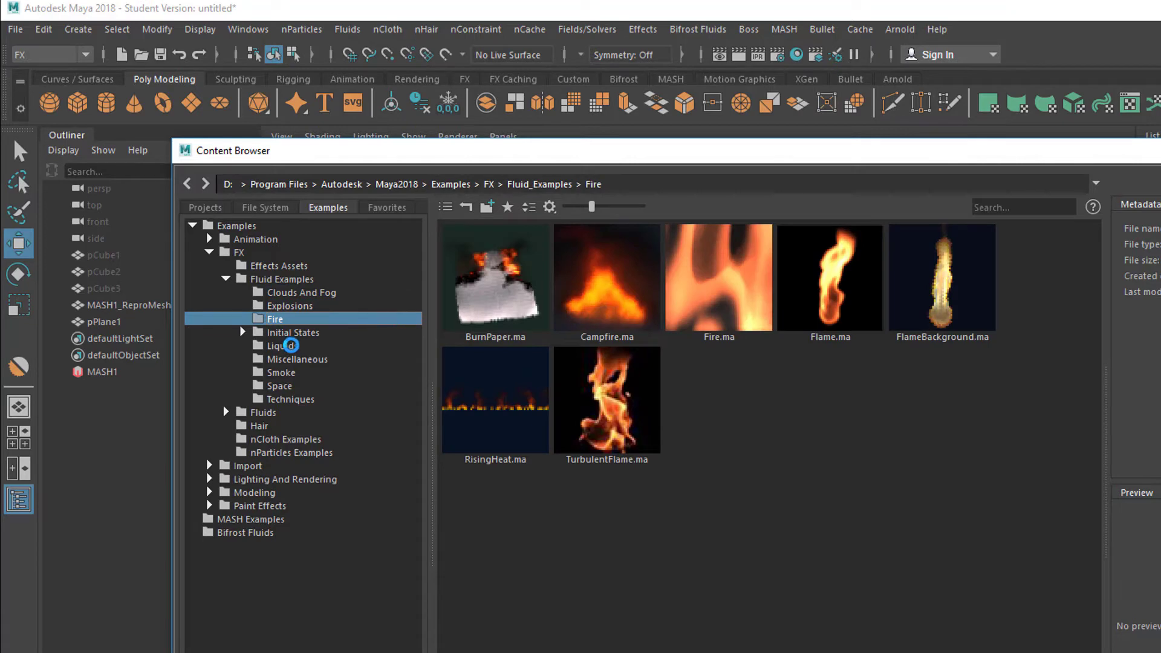
click(291, 345)
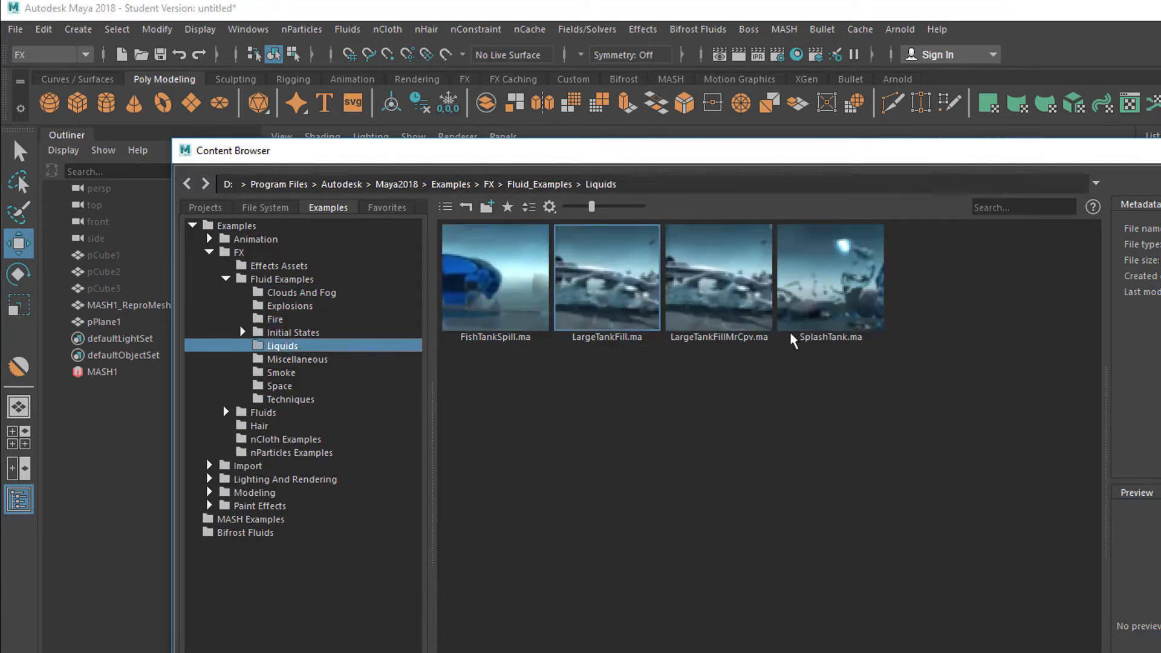
click(313, 293)
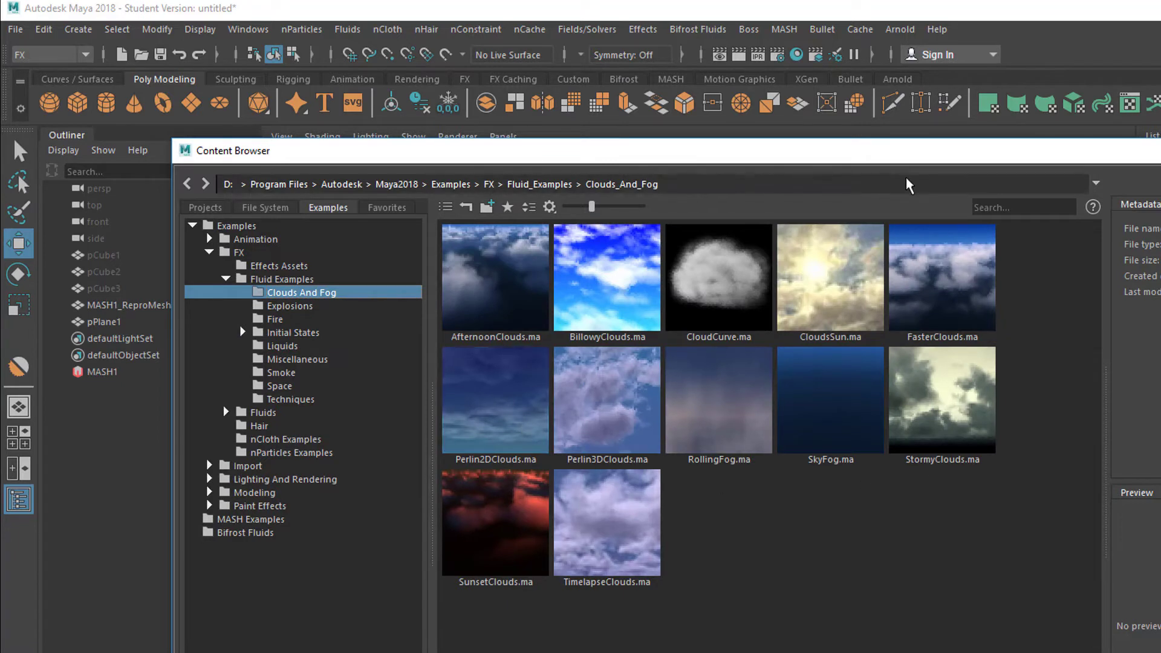
drag(907, 156, 1160, 166)
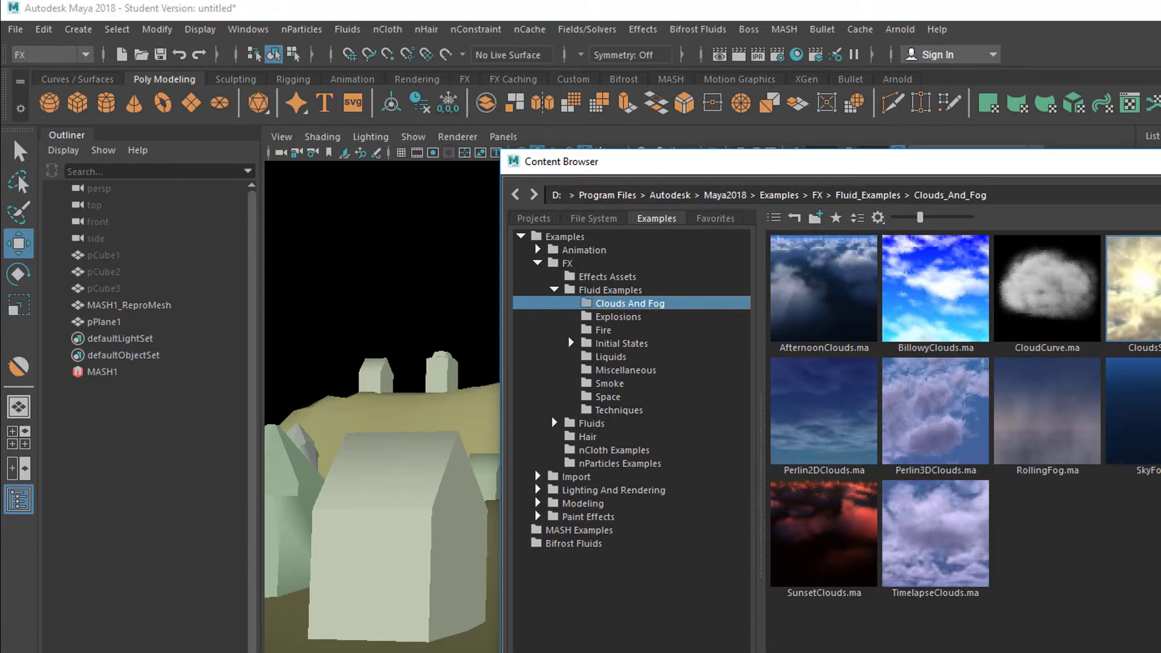
drag(1152, 291, 439, 278)
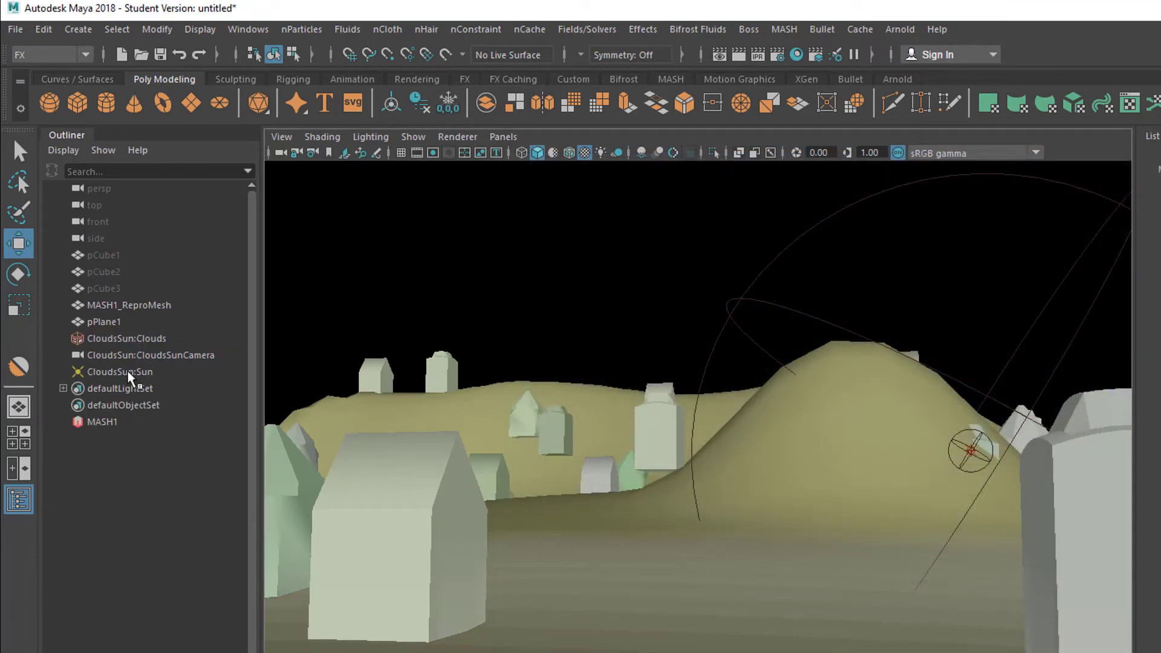
- Test-render the village with the imported clouds from the perspective view in Arnold, and close the render
alt+drag(623, 455, 689, 514)
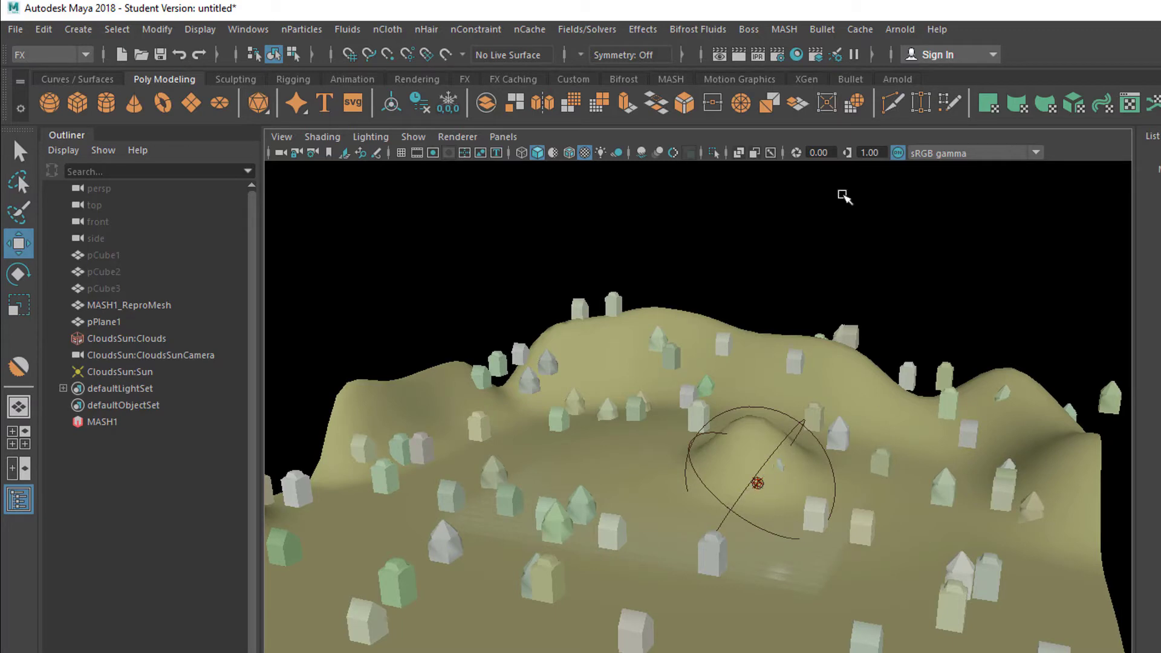
click(900, 29)
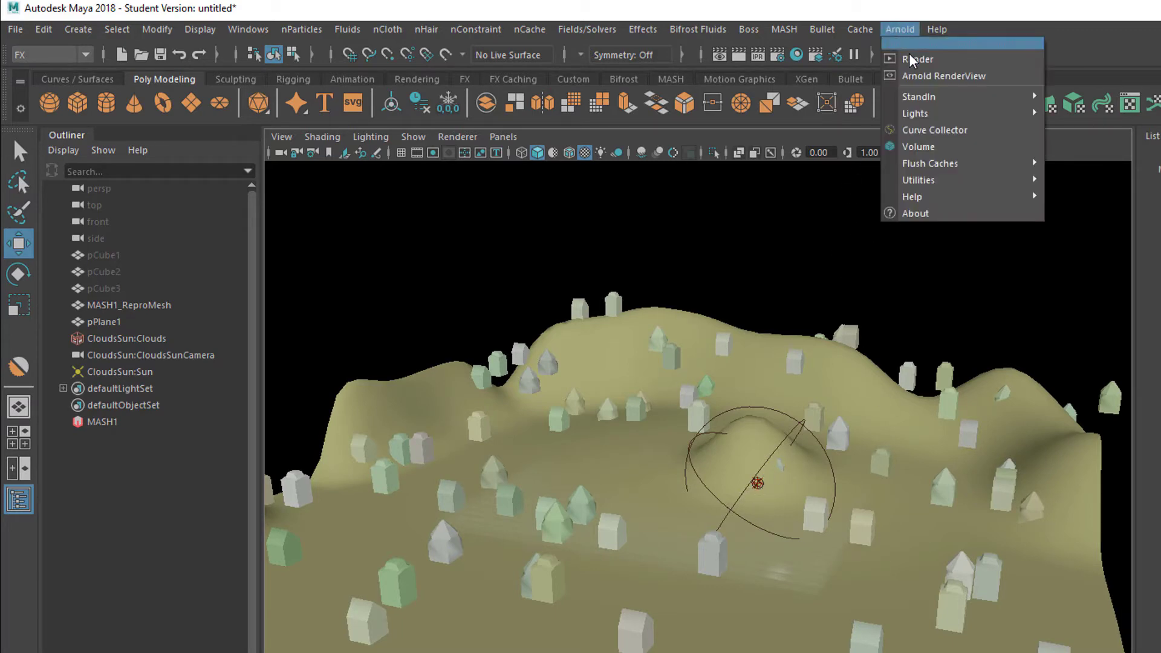
click(911, 58)
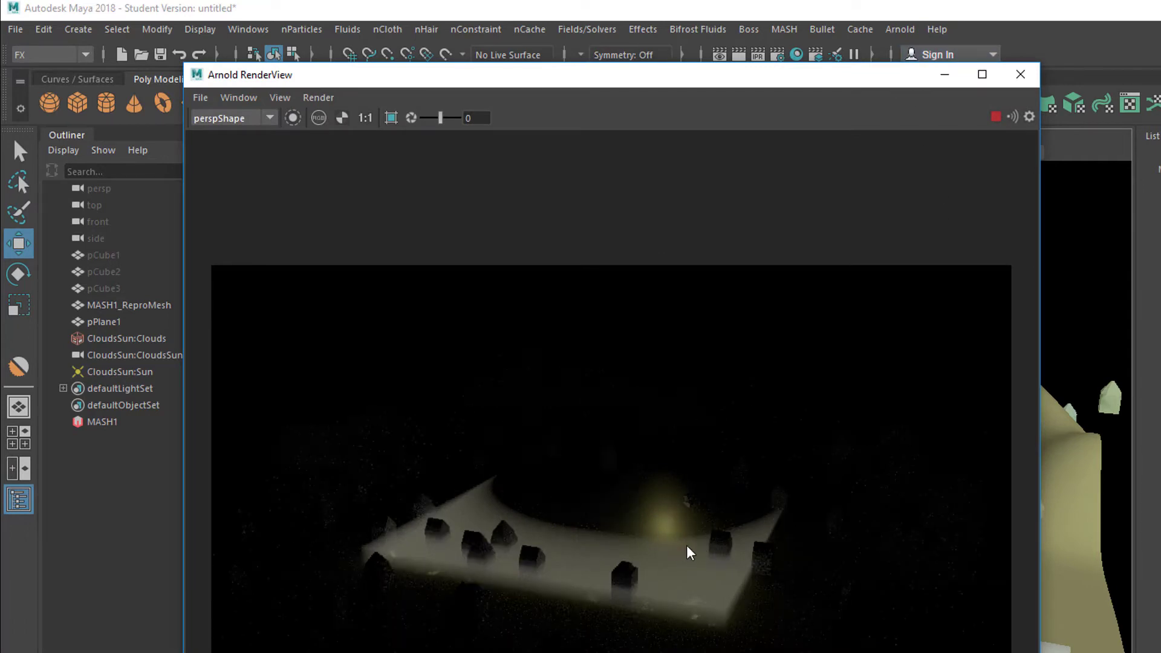
click(1020, 74)
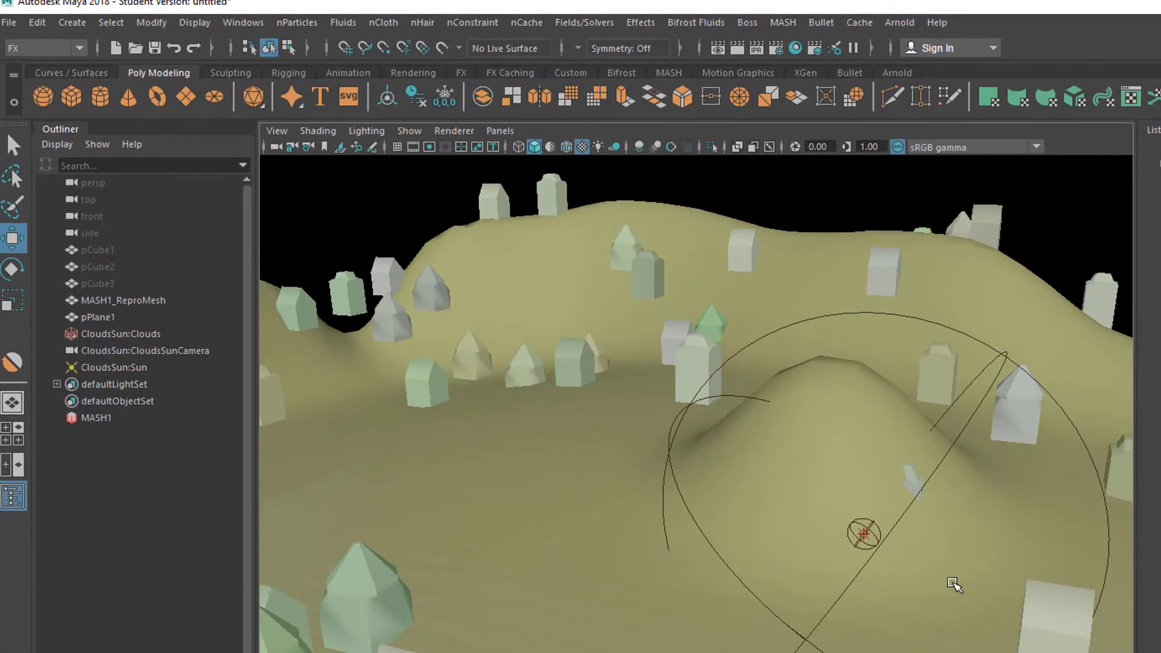
- Delete the CloudsSun:Sun light from beside the central hill
alt+drag(910, 578, 926, 562)
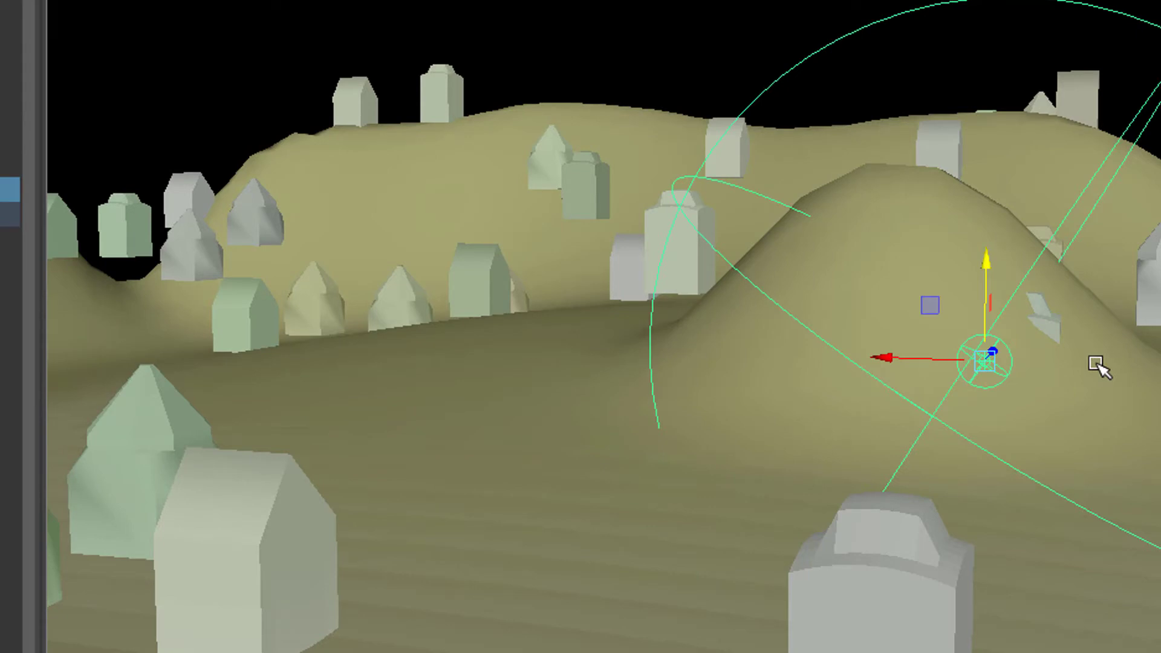
key(Delete)
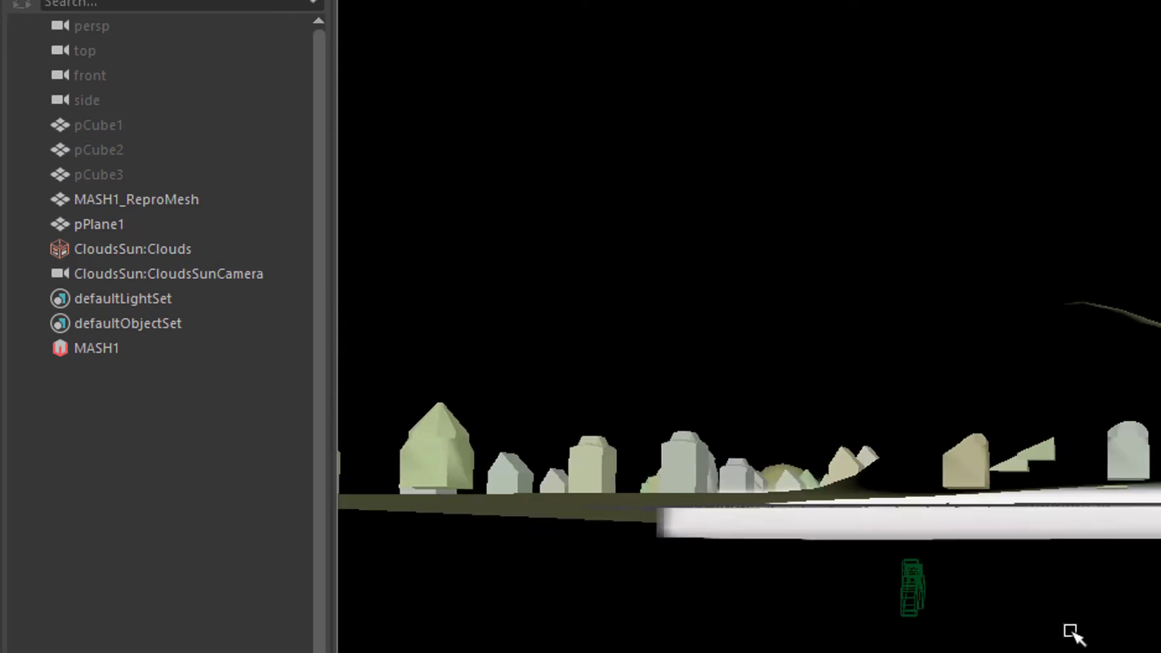
- Lower the terrain plane pPlane1 with its houses so that it lies beneath the cloud layer
scroll(913, 611, up, 2)
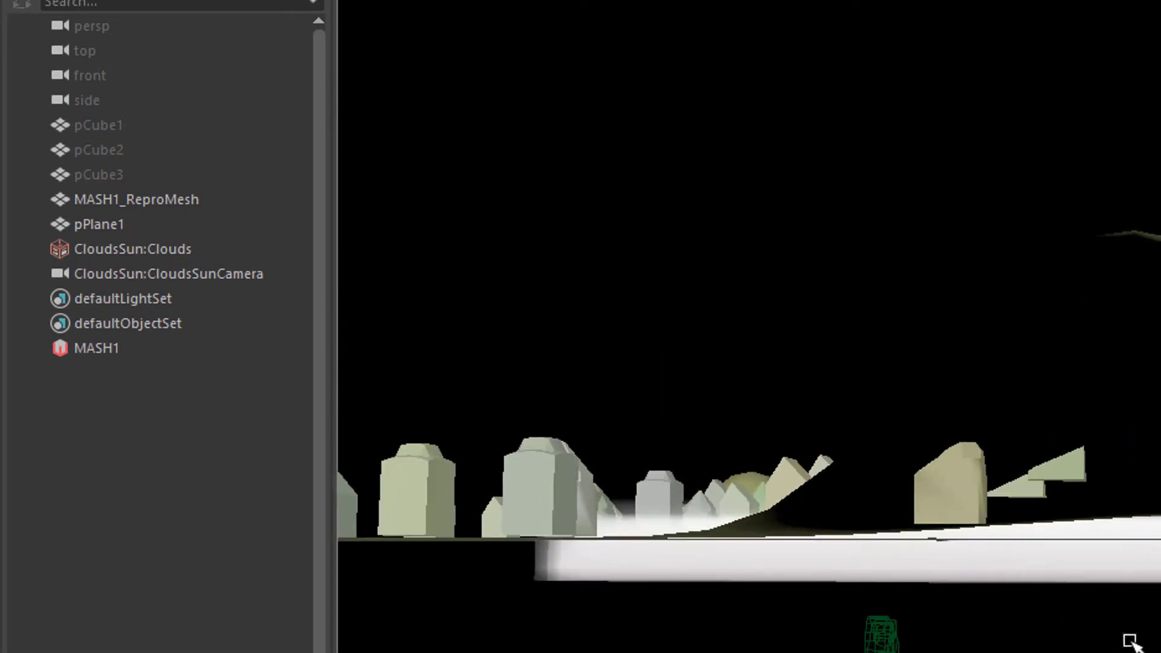
scroll(749, 528, down, 2)
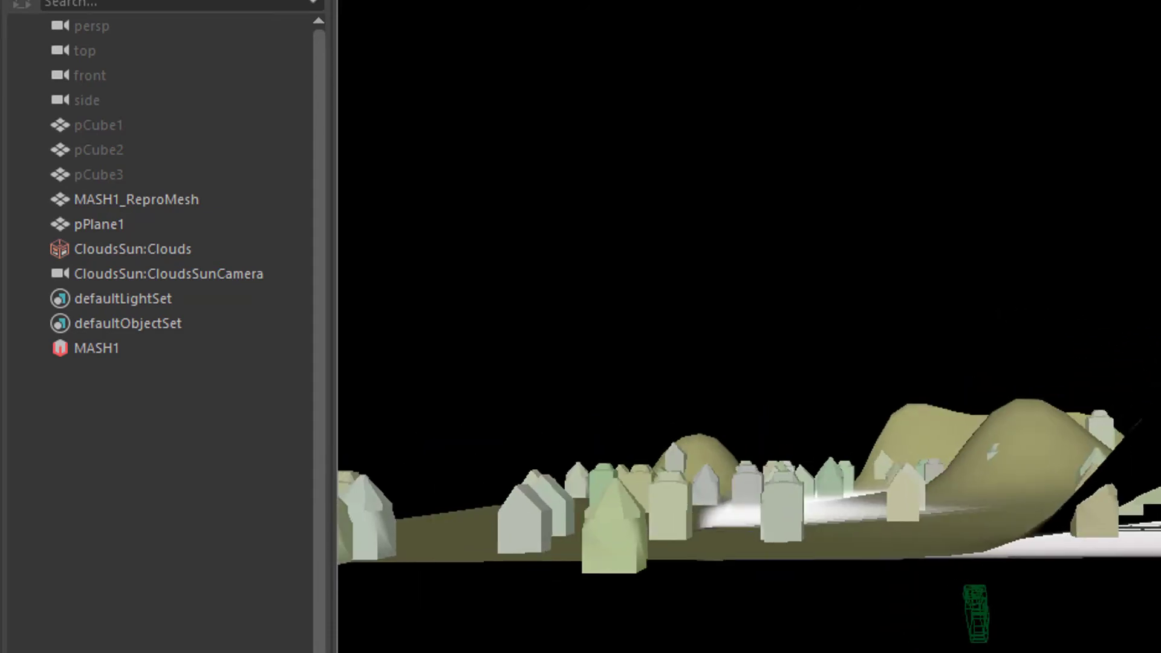
click(1080, 521)
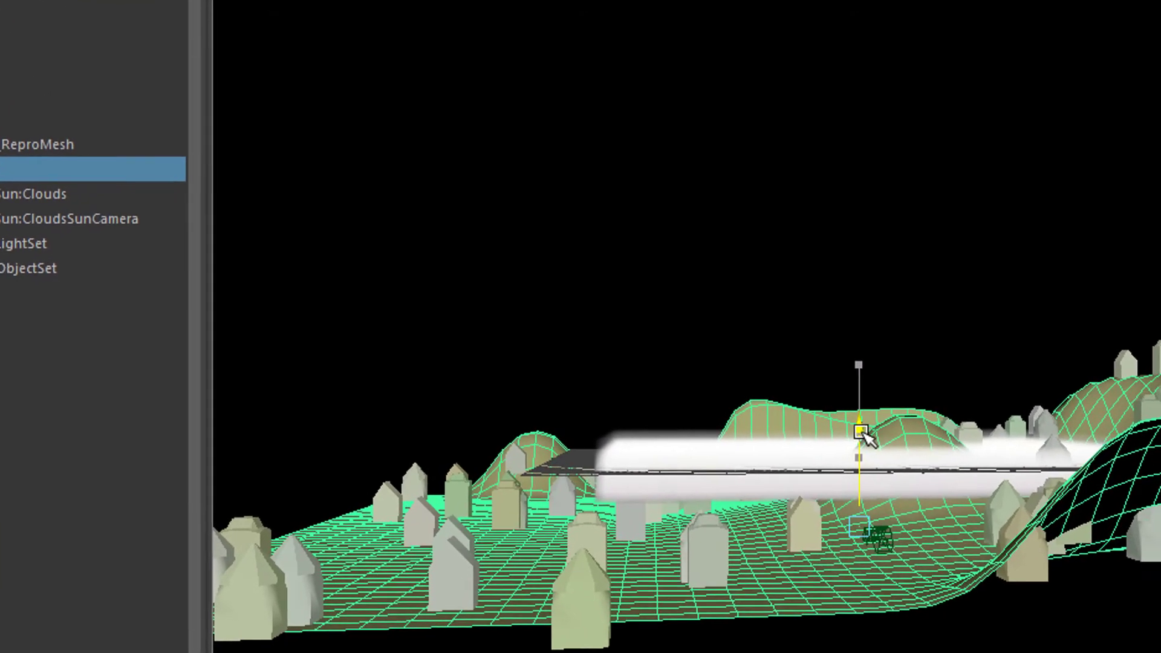
alt+drag(794, 418, 673, 475)
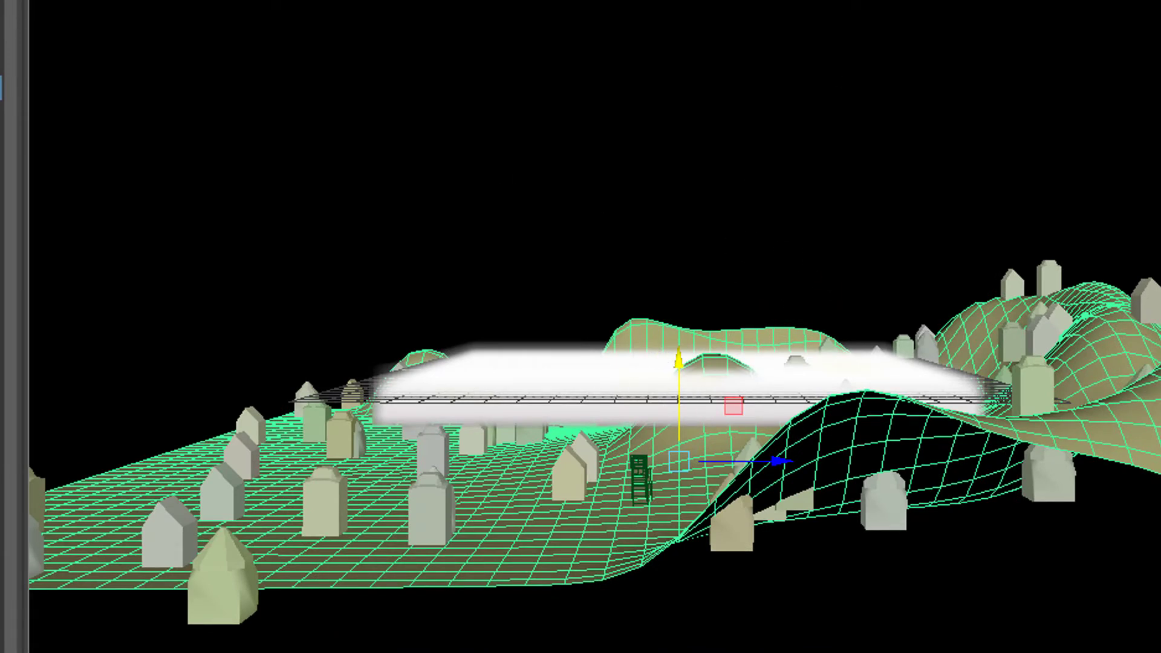
scroll(595, 326, up, 5)
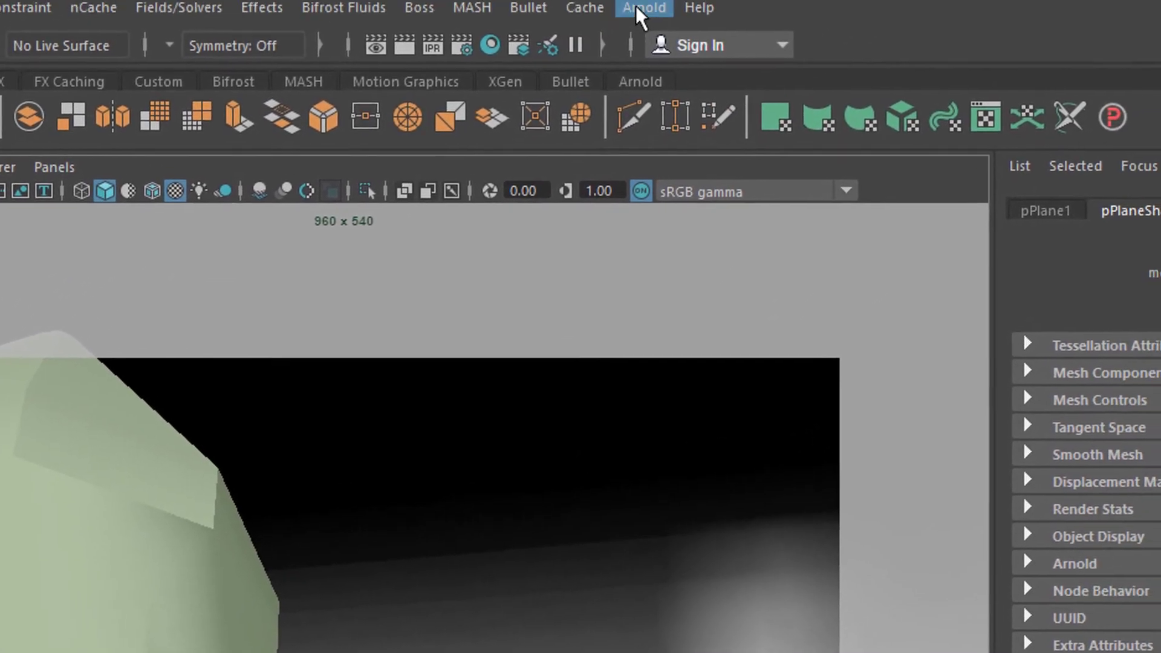
- Add an Arnold Physical Sky light and check the sky dome surrounding the village
click(611, 44)
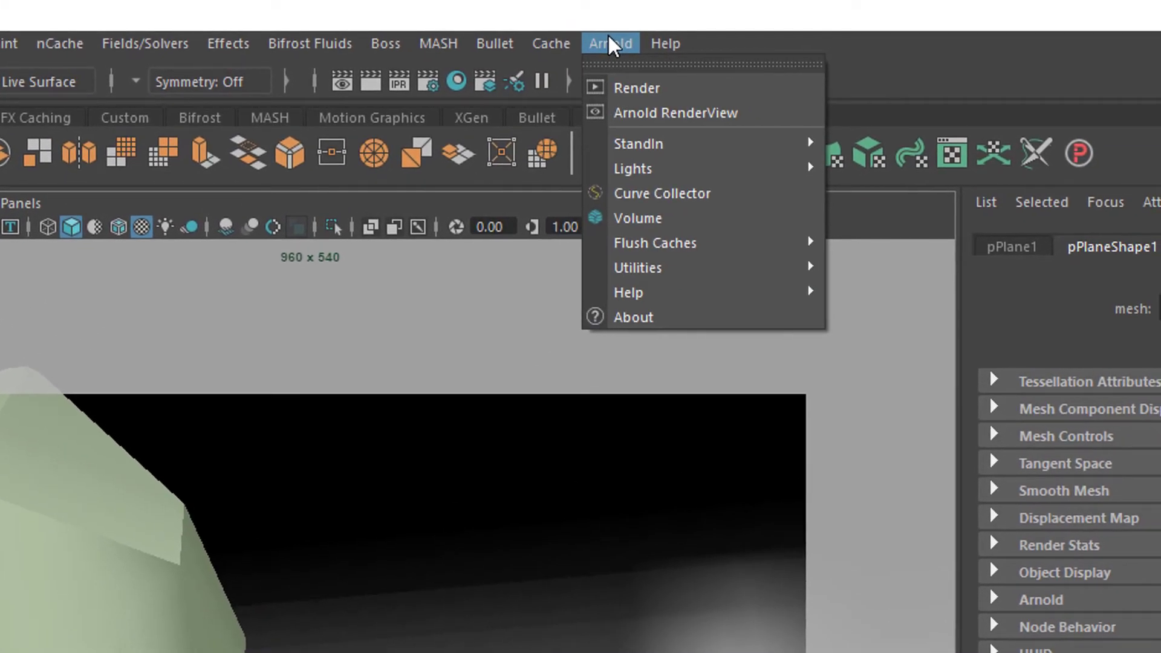
mouse_move(656, 176)
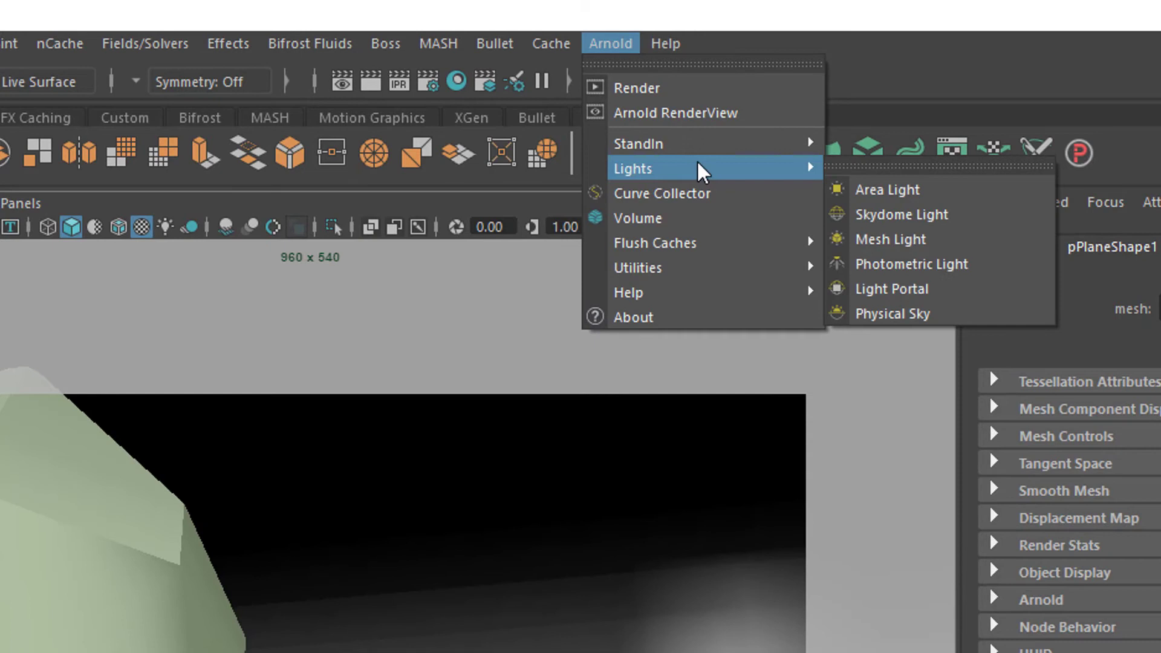
click(898, 313)
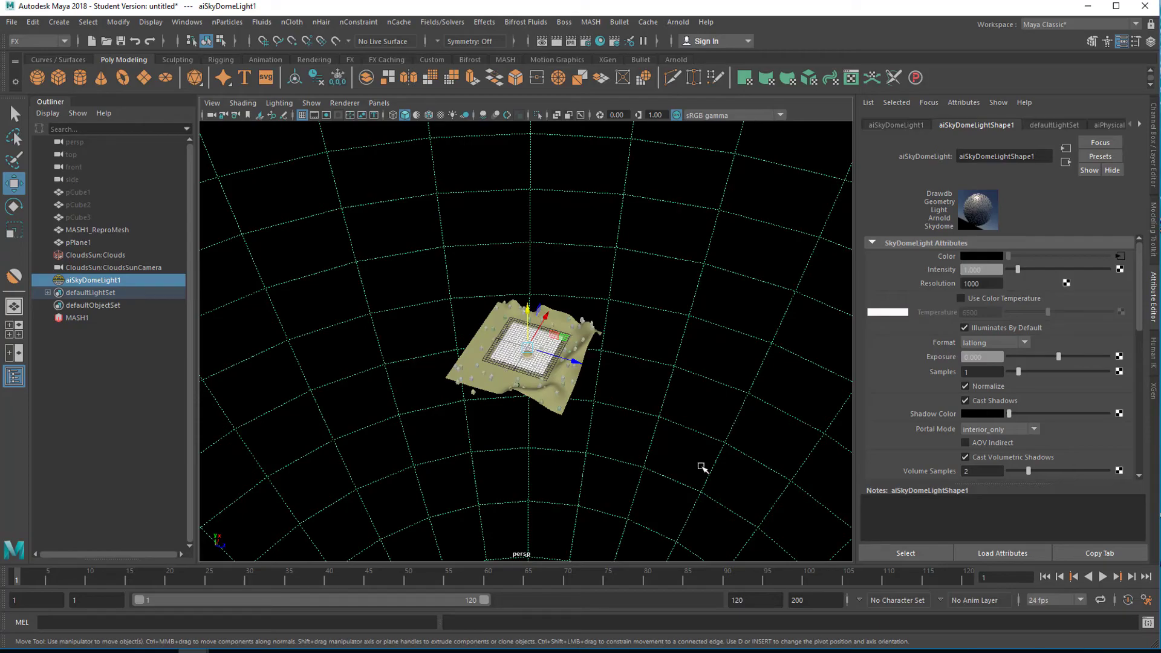
scroll(701, 467, down, 10)
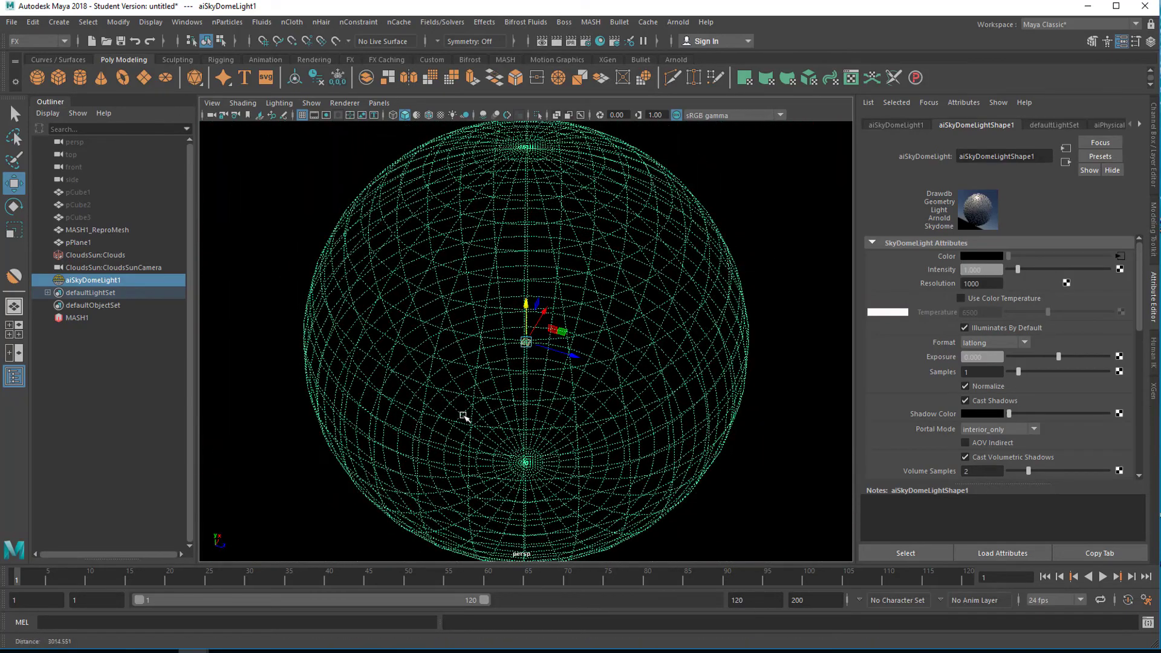
scroll(464, 416, up, 10)
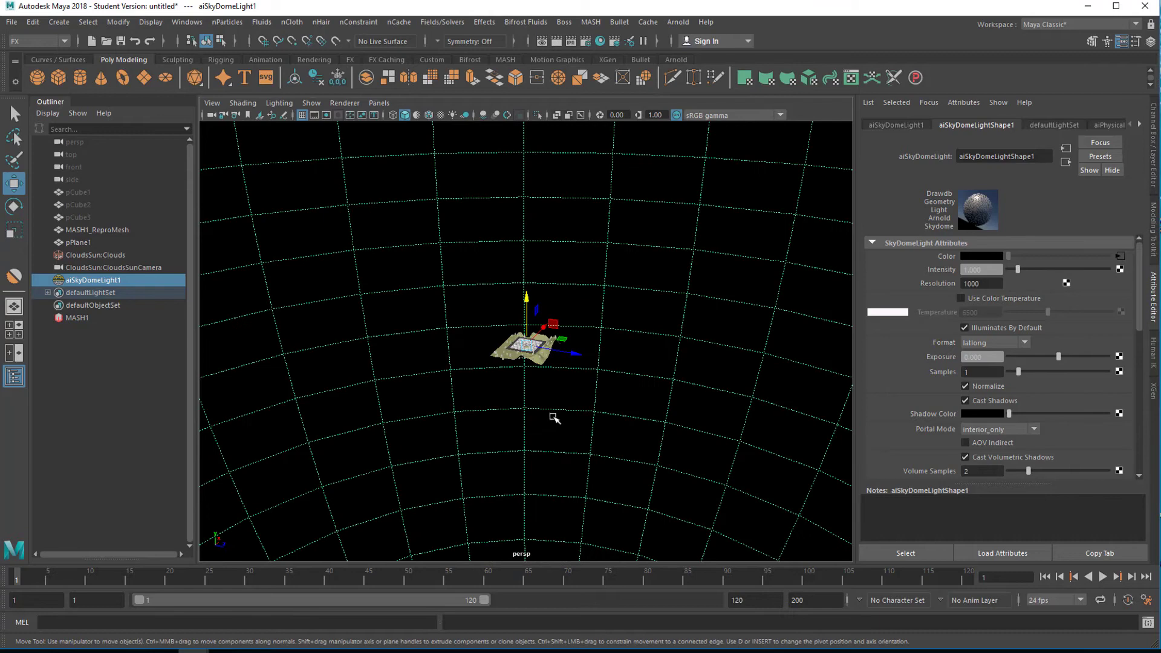
scroll(554, 418, up, 10)
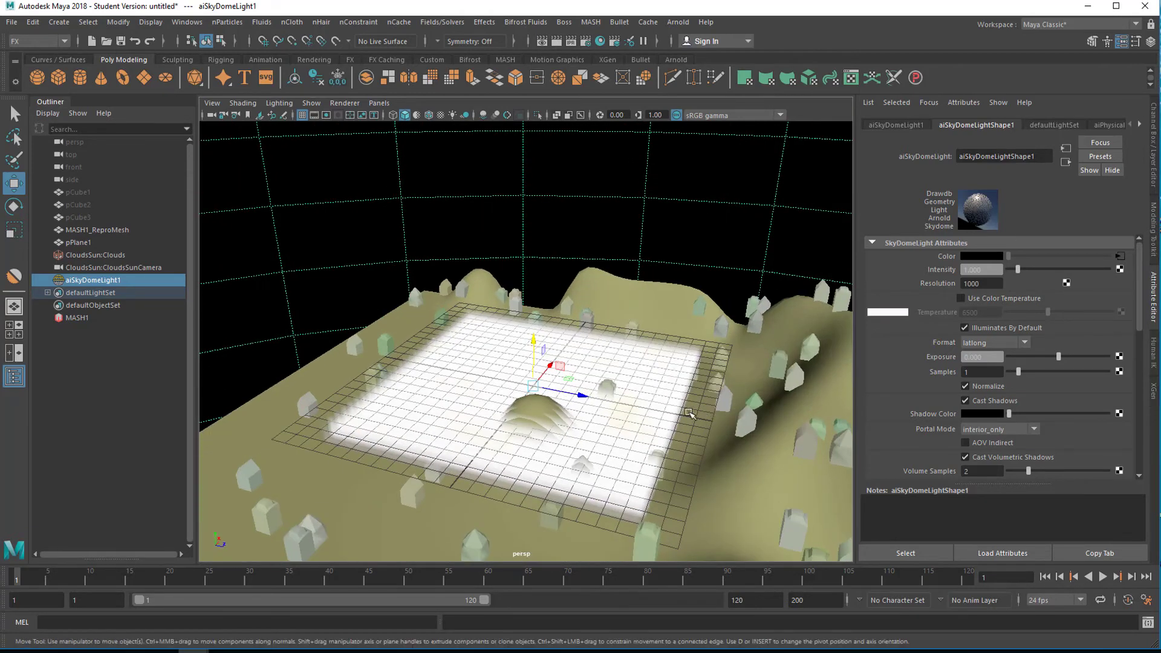
- Reframe CloudsSunCamera on the houses and central hill, test-render that view in Arnold, and close the render
key(space)
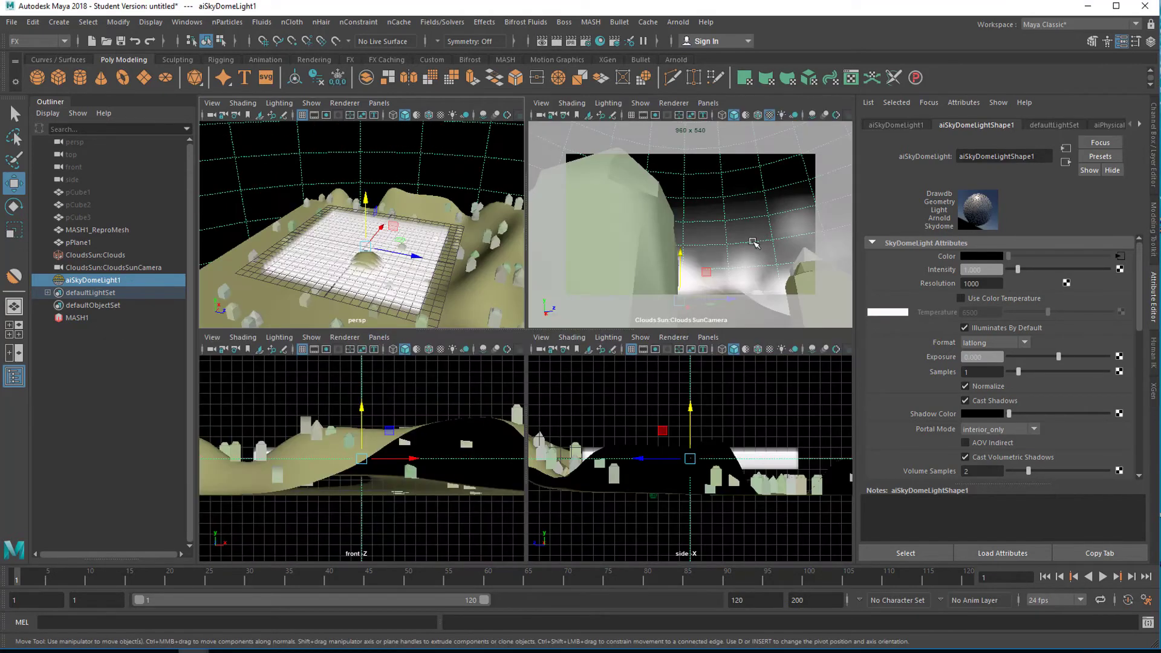
key(space)
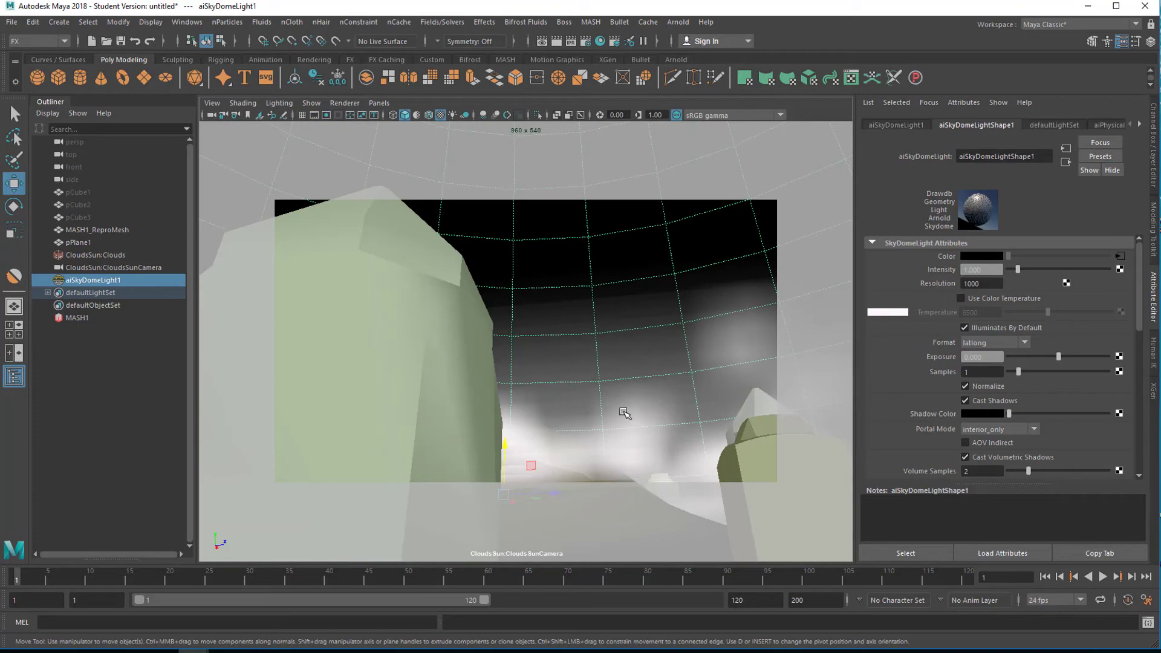
click(678, 22)
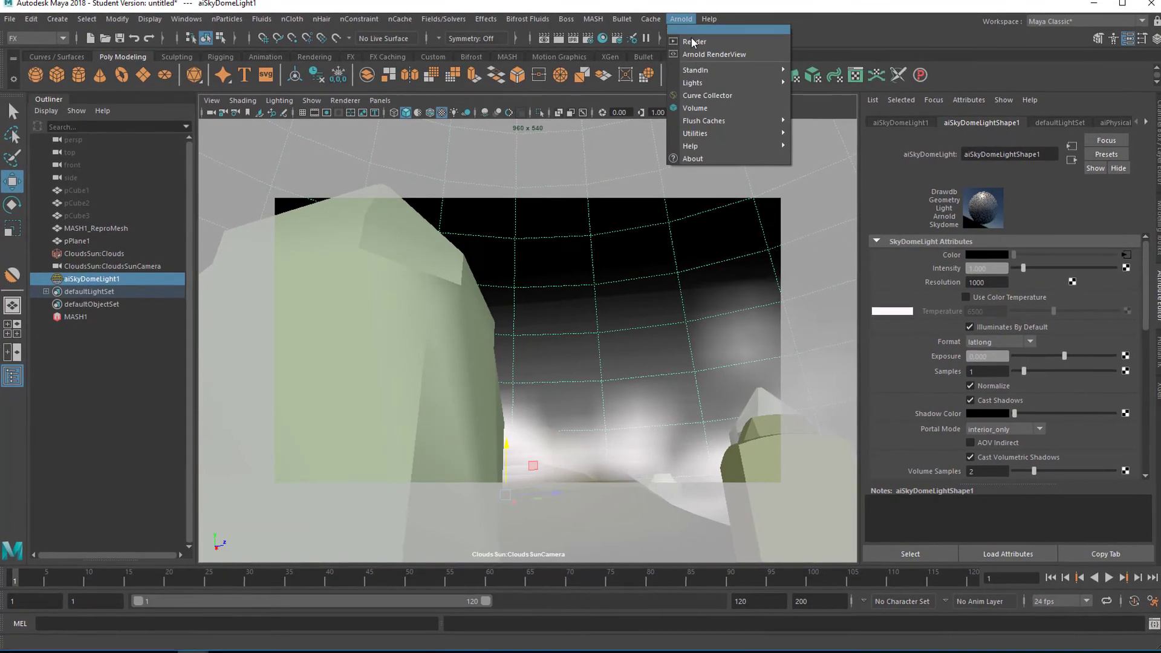
click(700, 30)
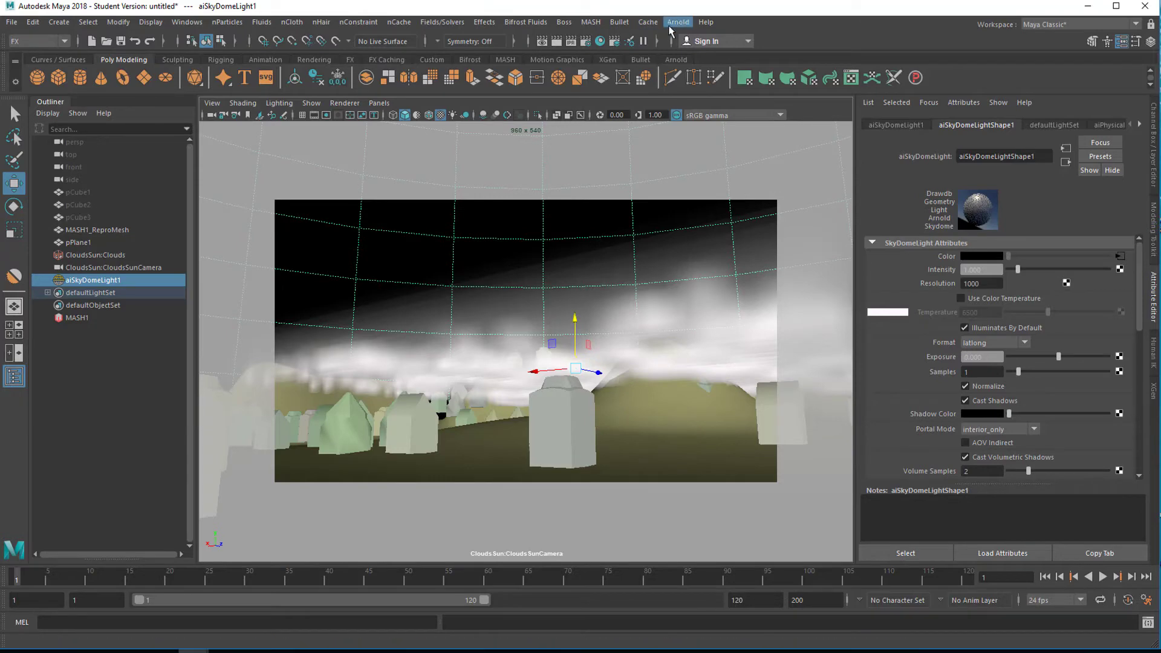
click(678, 22)
click(691, 45)
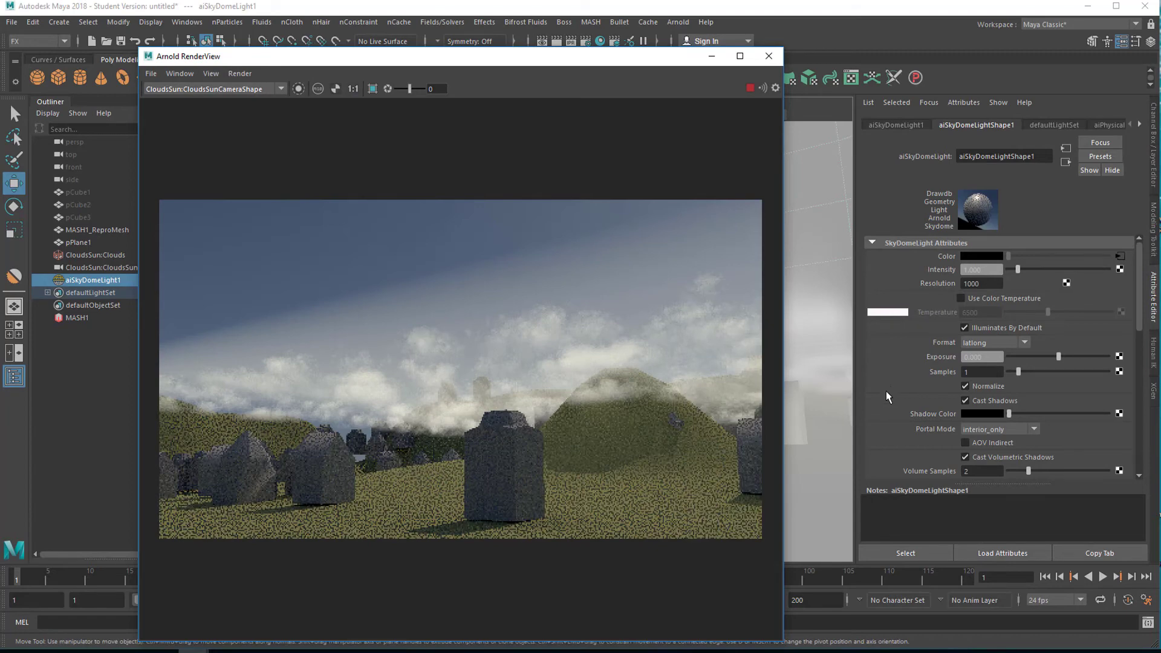
click(768, 57)
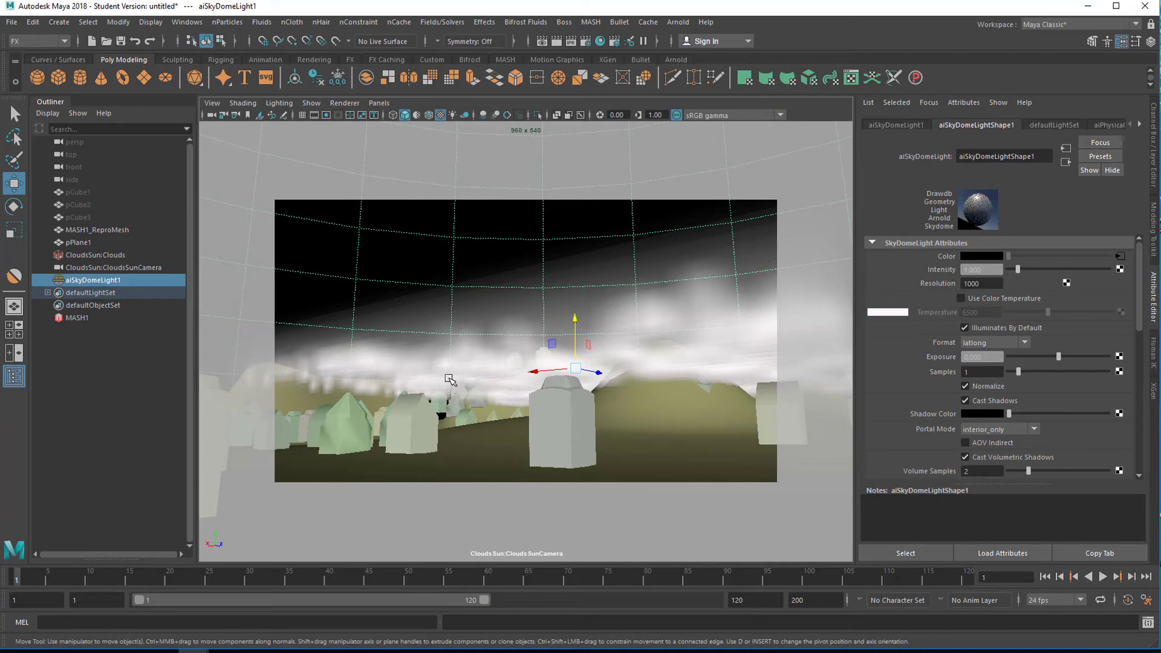
- Raise the CloudsSun:Clouds container about 2 units above the terrain and scale it up uniformly
click(96, 255)
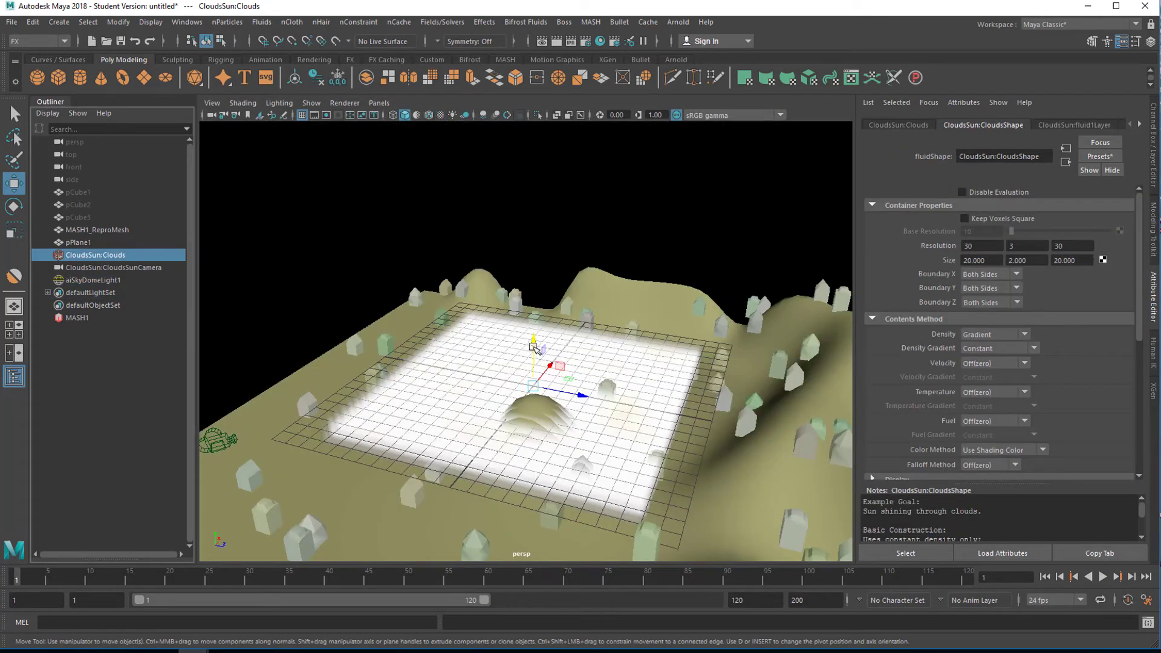
drag(533, 347, 533, 320)
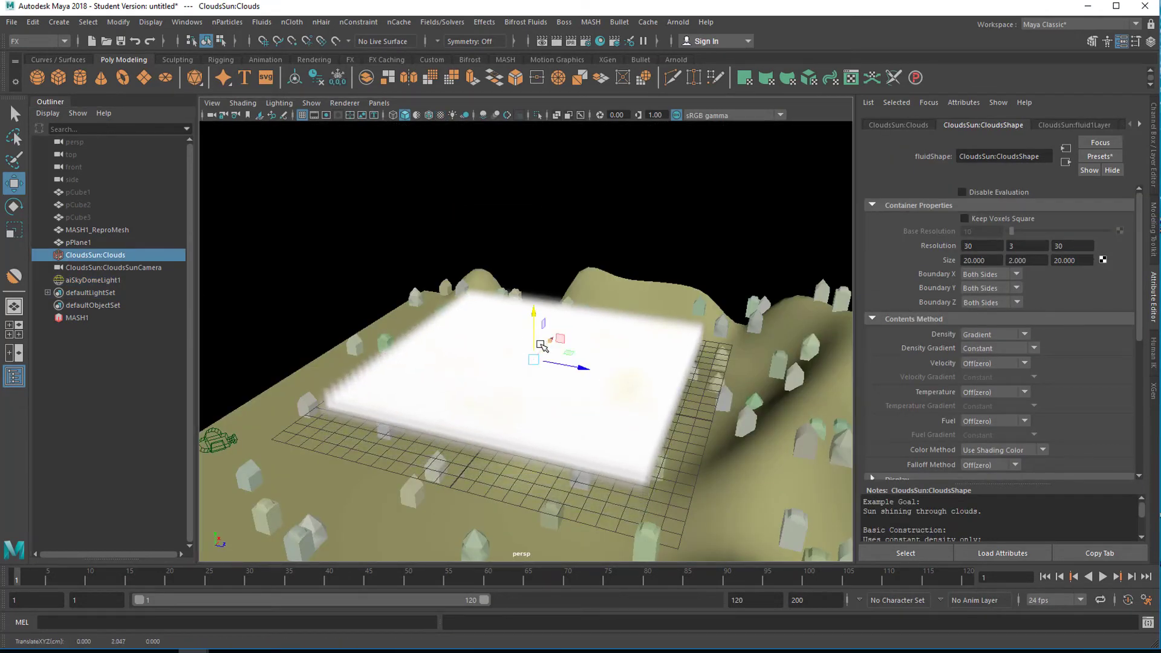
key(r)
drag(535, 361, 630, 376)
- Render the raised, enlarged clouds over the village through CloudsSunCamera with Arnold
key(space)
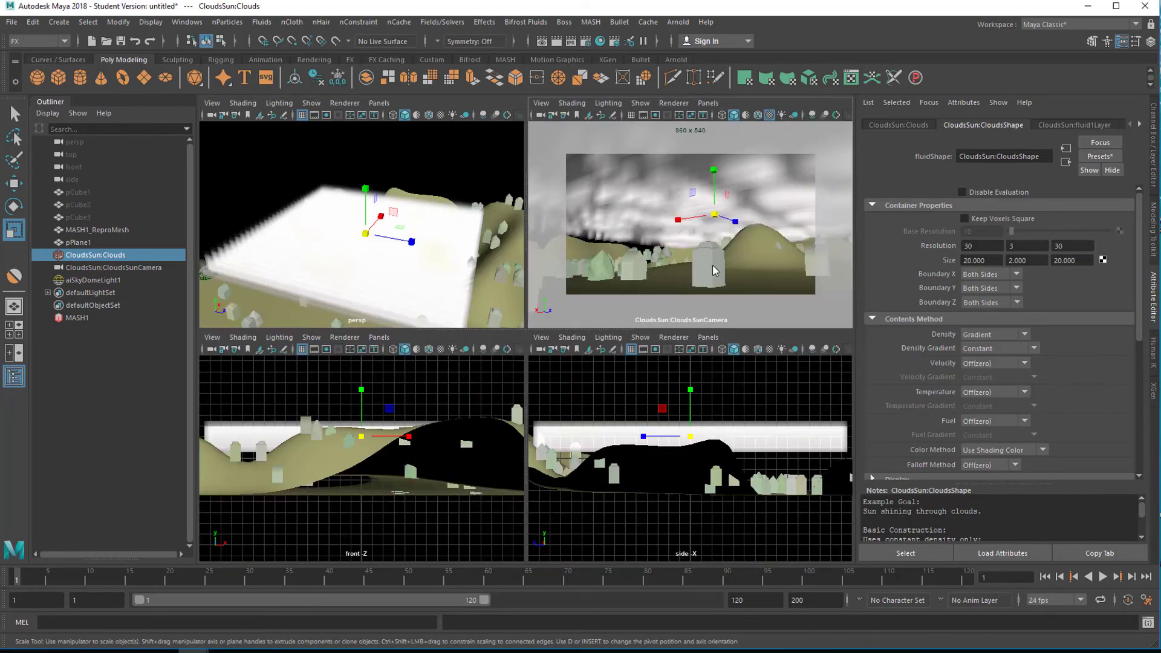
key(space)
click(678, 22)
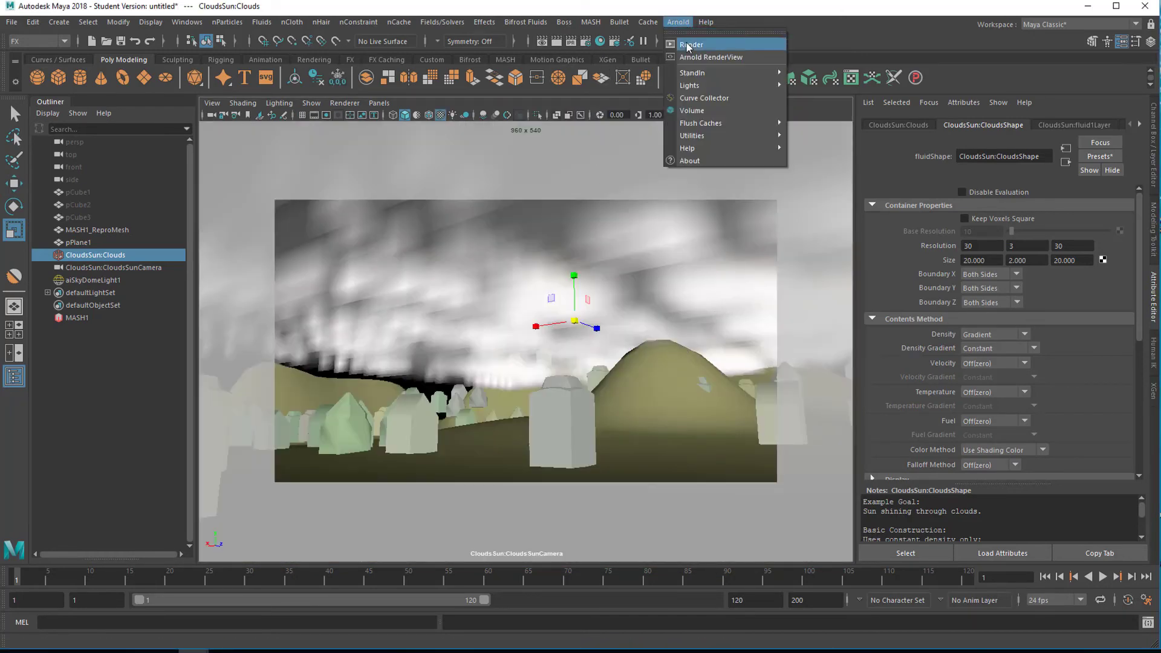
click(689, 43)
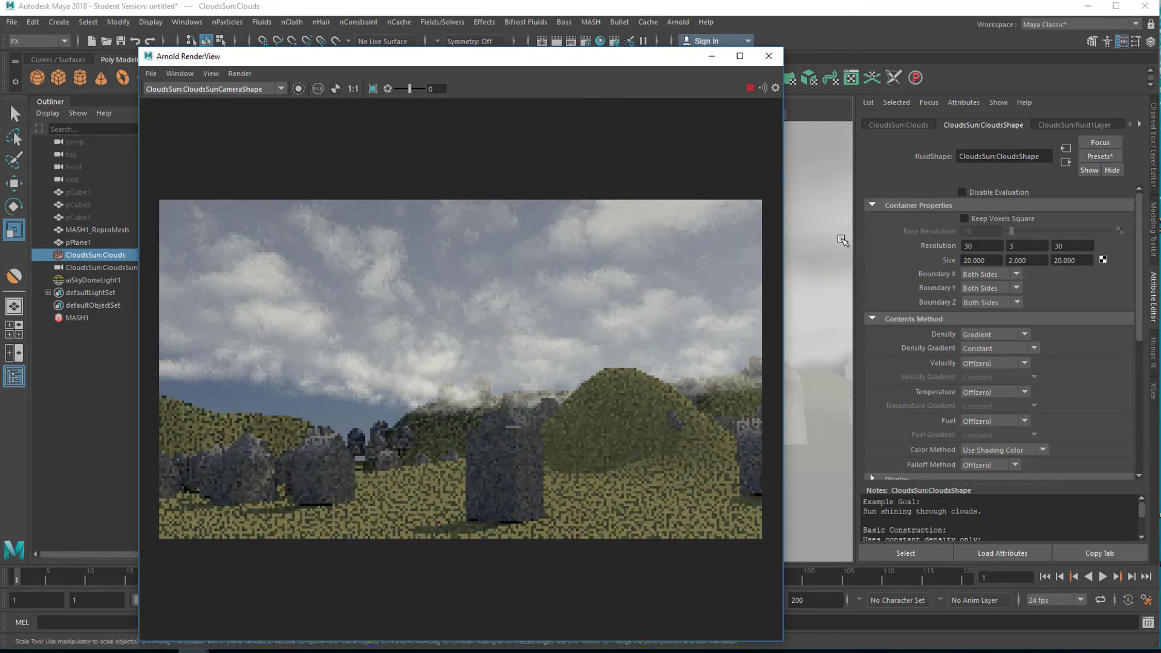